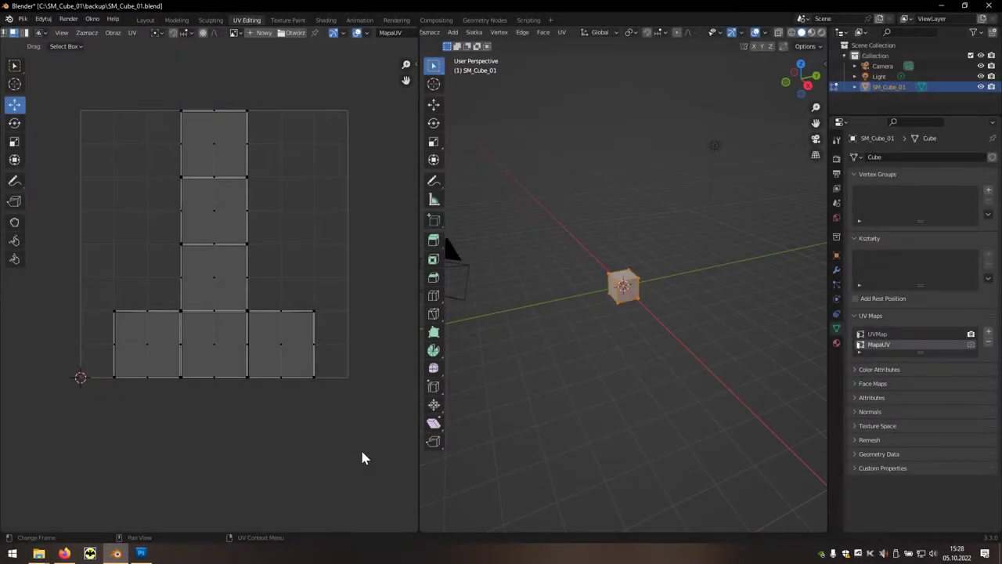
Switch SM_Cube_01's active UV map from MapaUV to UVMap in the UV Editor.
left_click(395, 32)
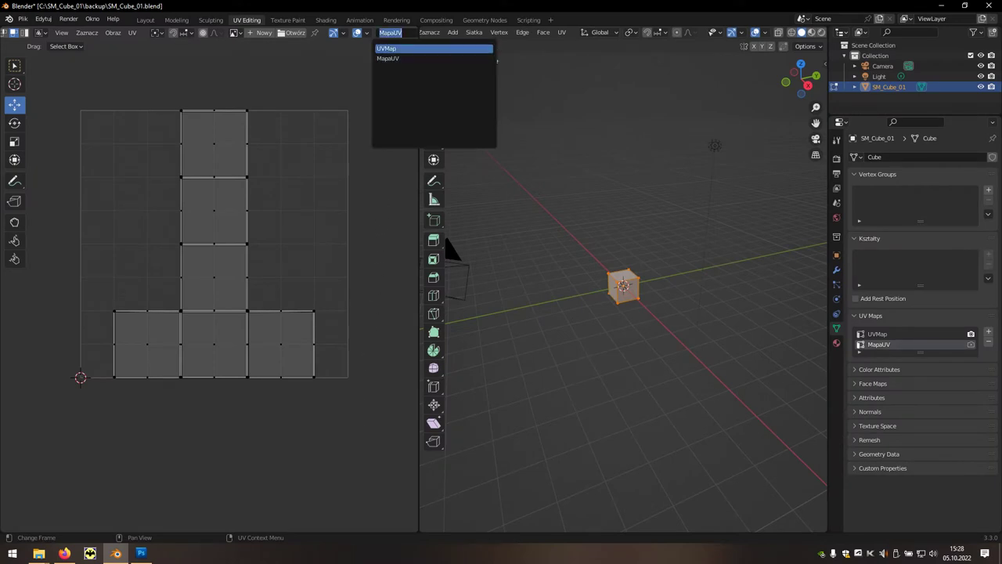
left_click(395, 49)
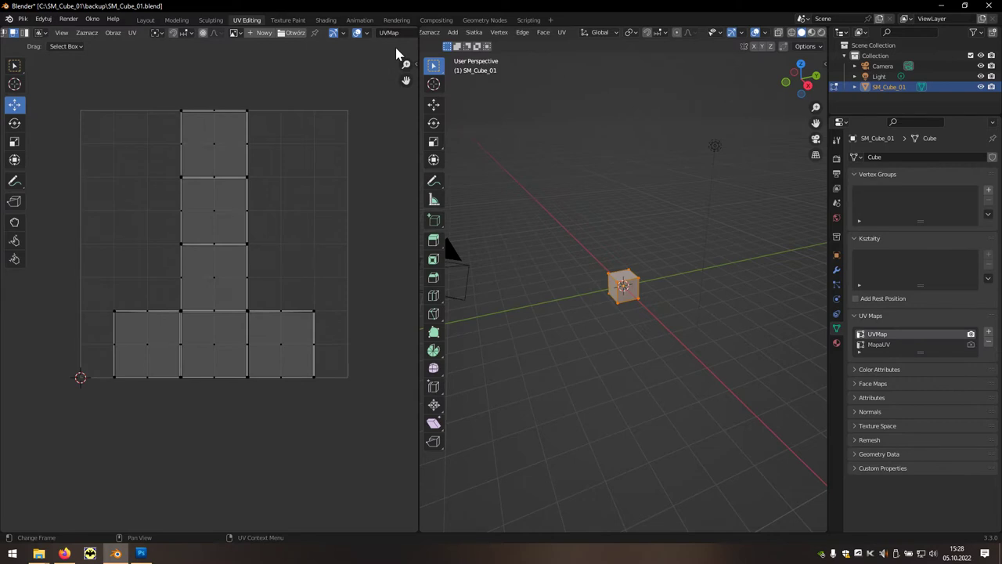
left_click(133, 33)
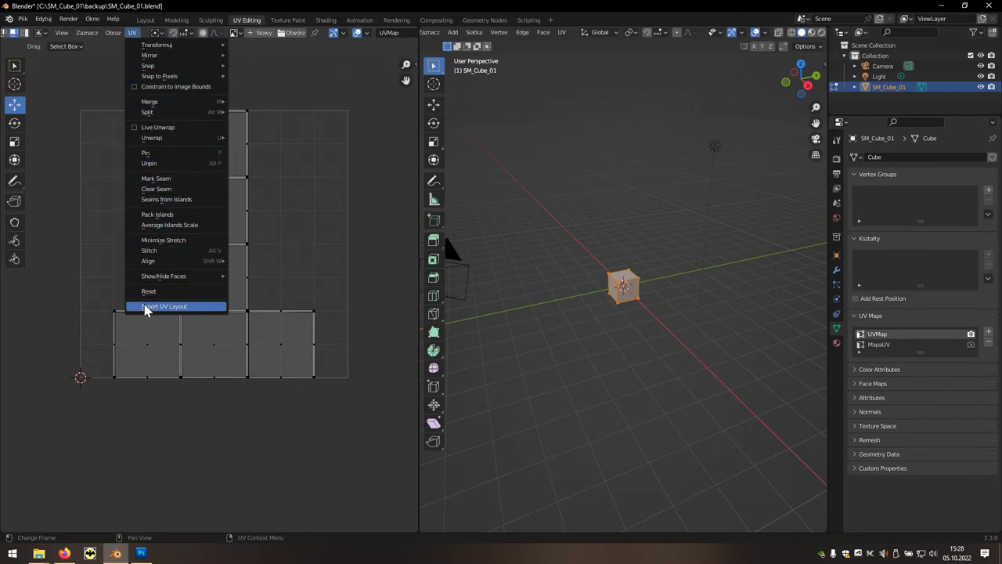
Export the UV layout at 4096 × 4096 as SM_Cube_01.png.
left_click(194, 307)
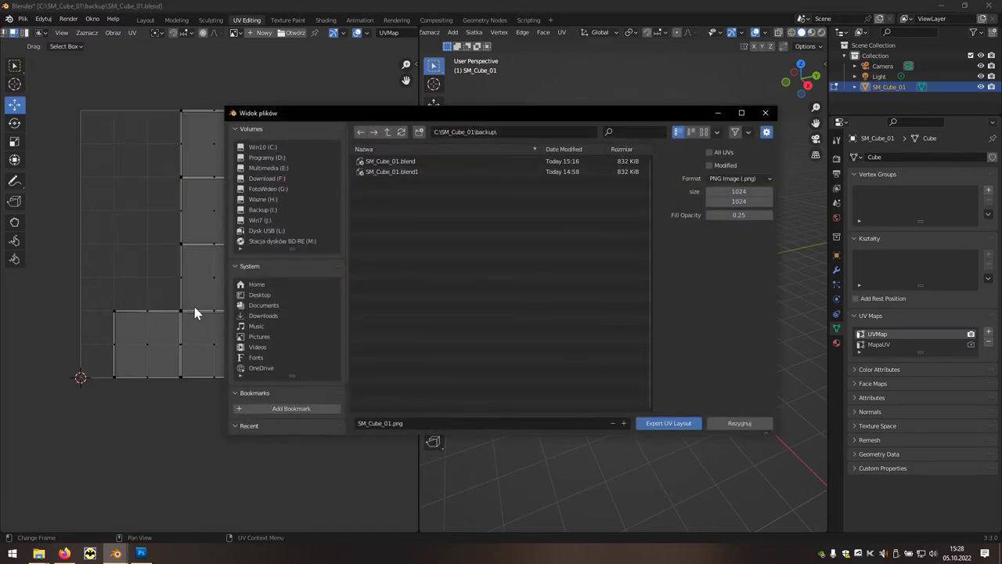
left_click(736, 192)
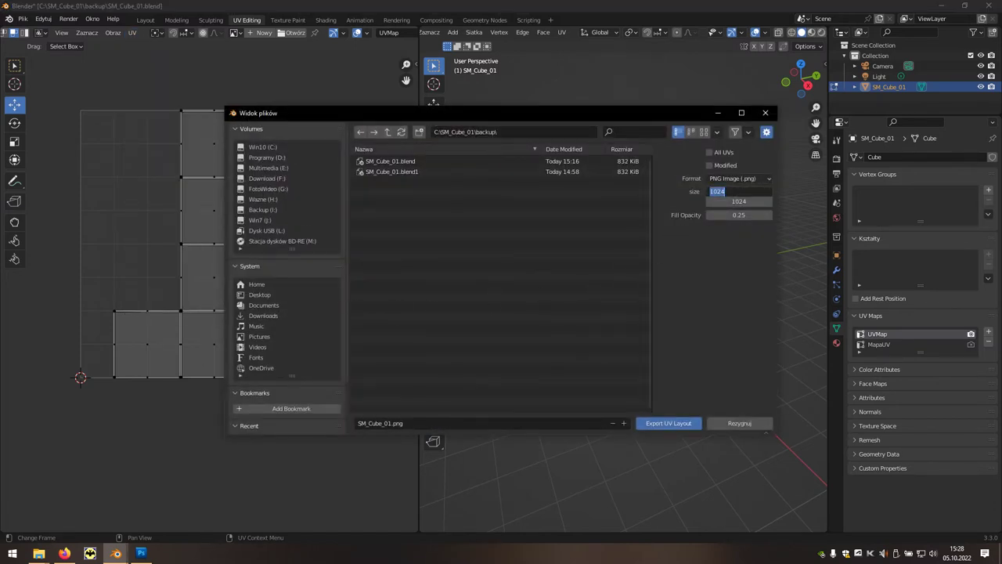
type("4096")
key("Tab")
type("4")
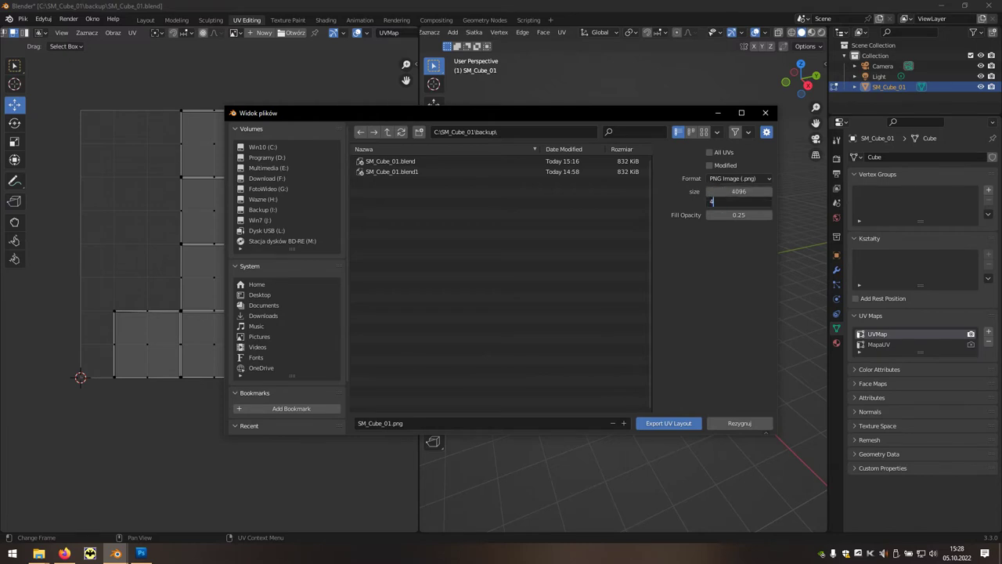
key("Return")
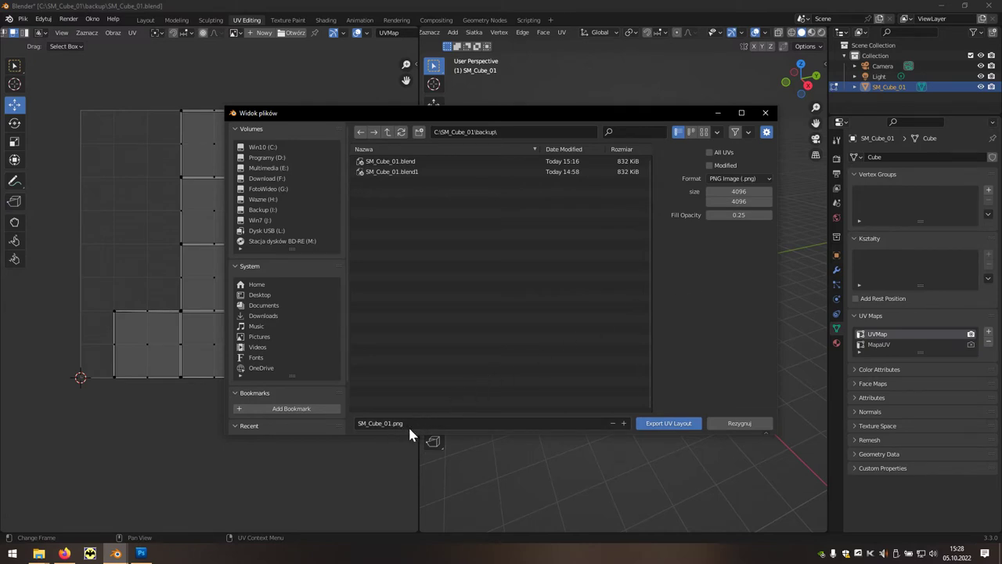
left_click(663, 423)
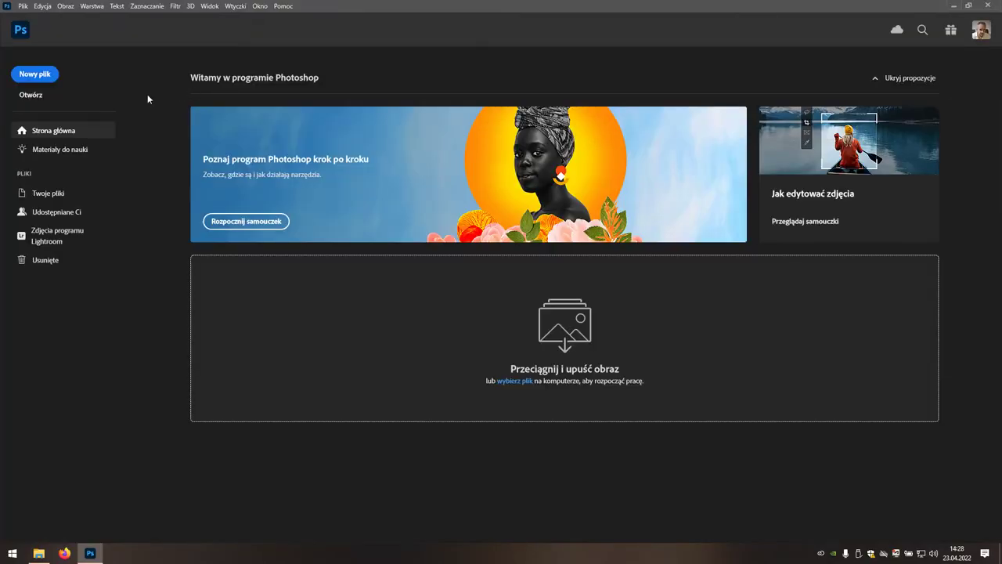
Open the 4096×4096 uv.png layout in Photoshop and use the Fotografia workspace.
left_click(30, 97)
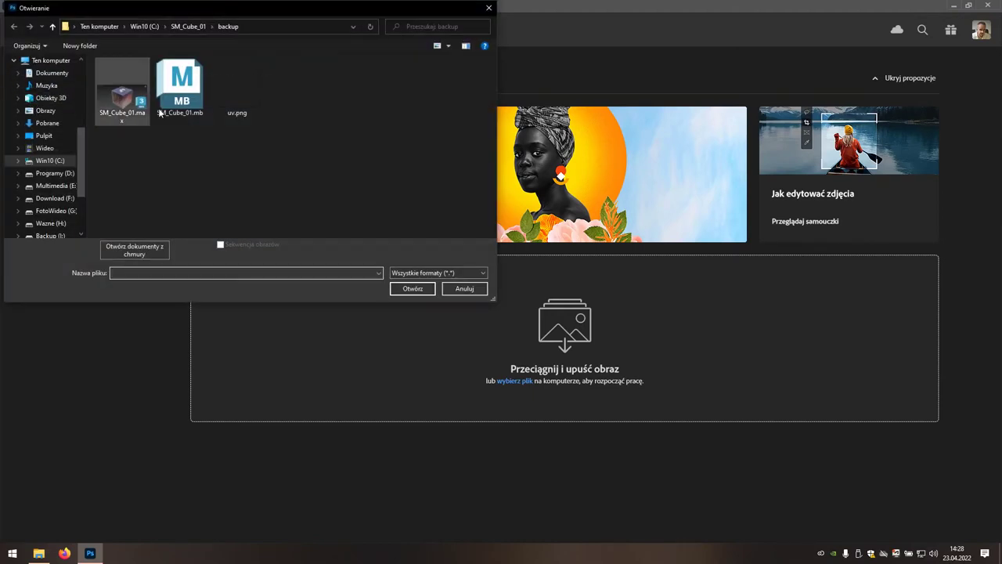
left_click(222, 102)
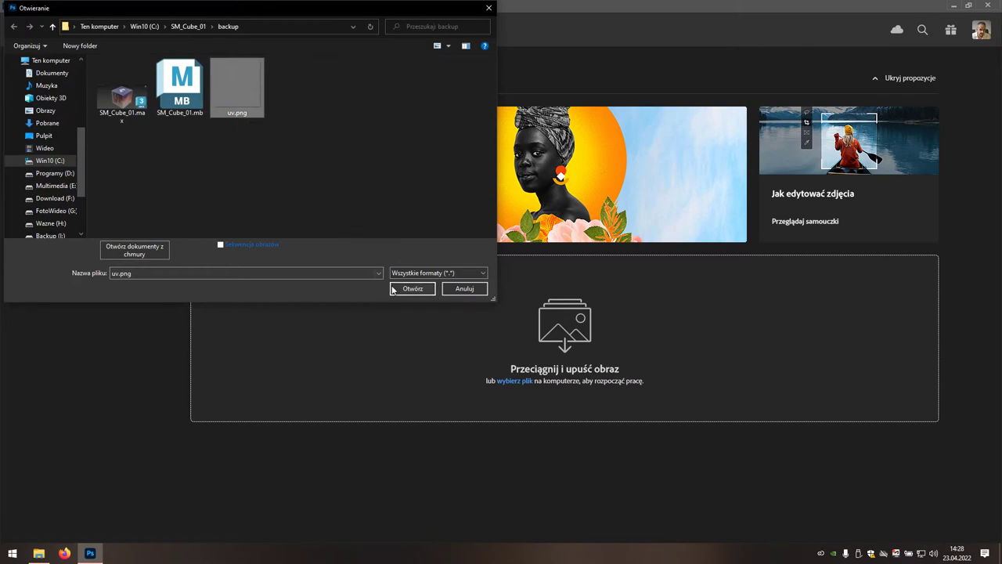
left_click(428, 293)
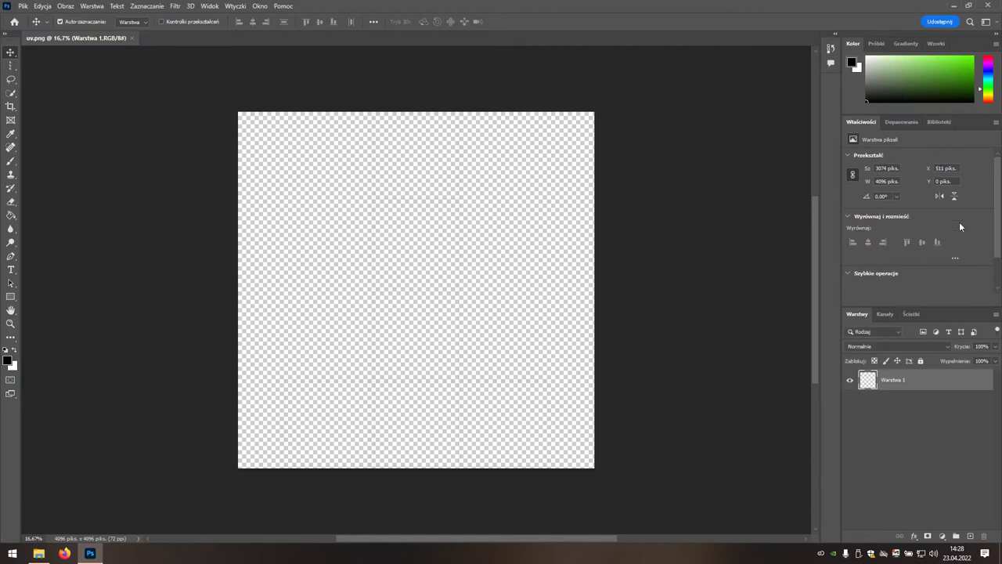
left_click(999, 22)
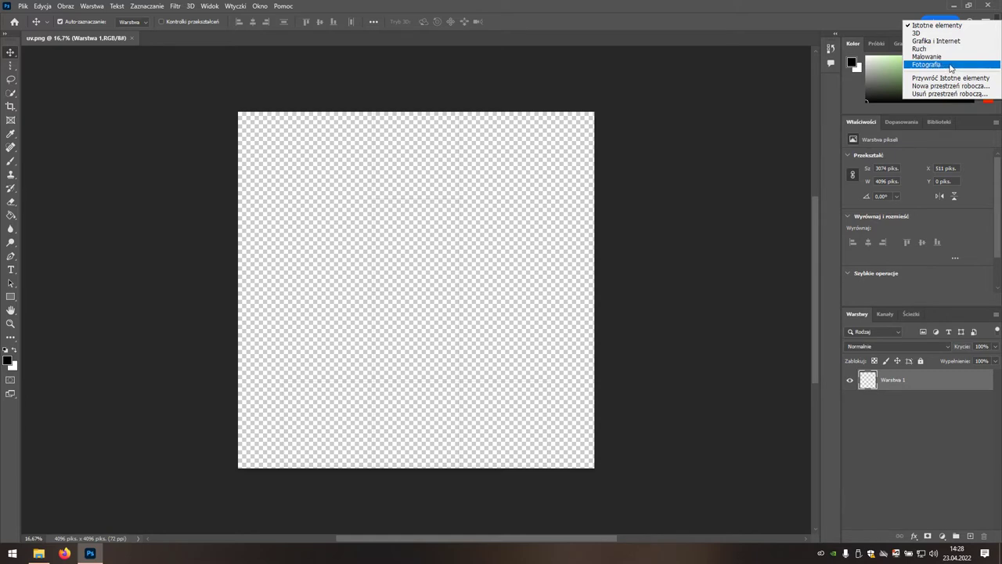
left_click(951, 66)
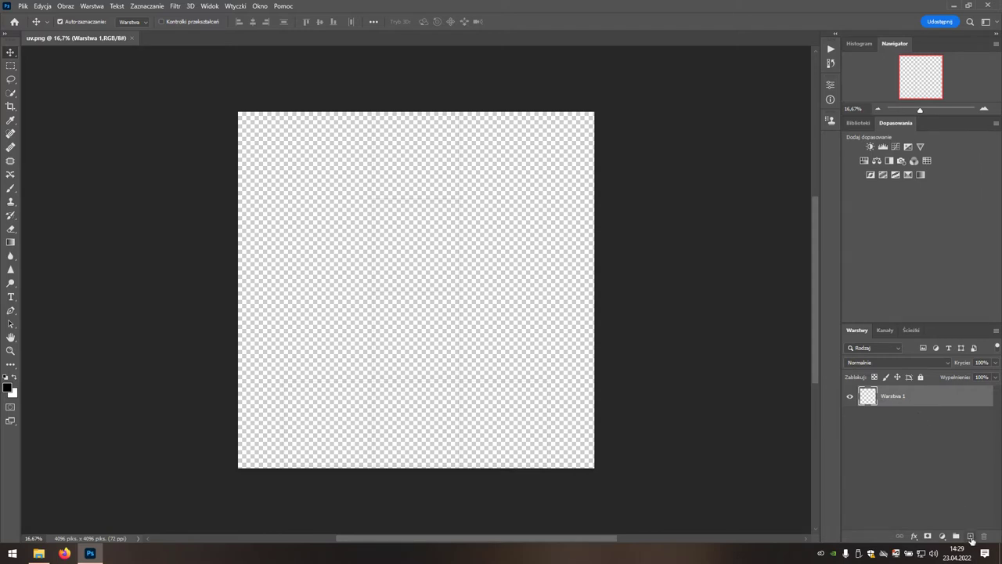
Add Warstwa 2, fill it black with the Paint Bucket, and place it beneath Warstwa 1.
left_click(971, 538)
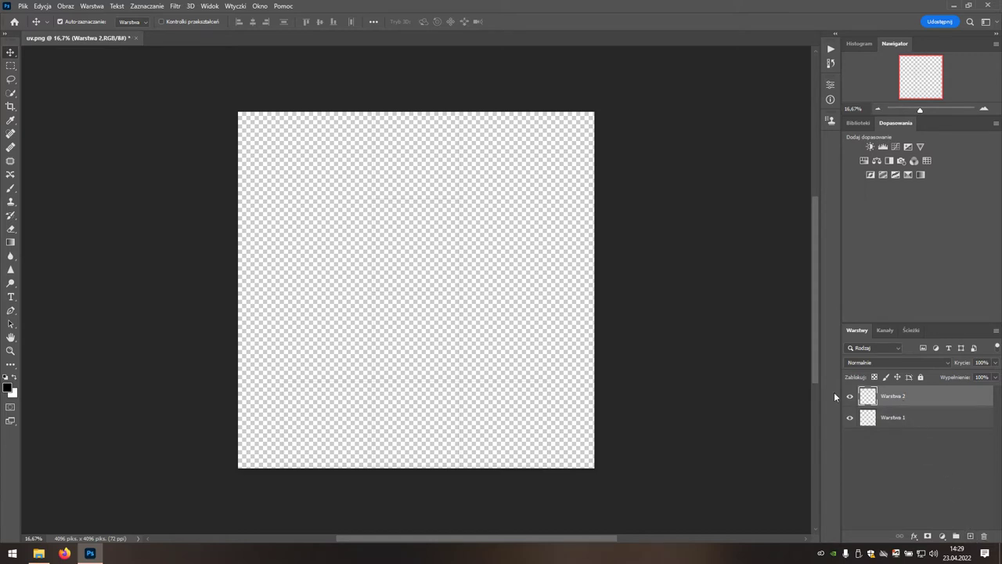
left_click(10, 365)
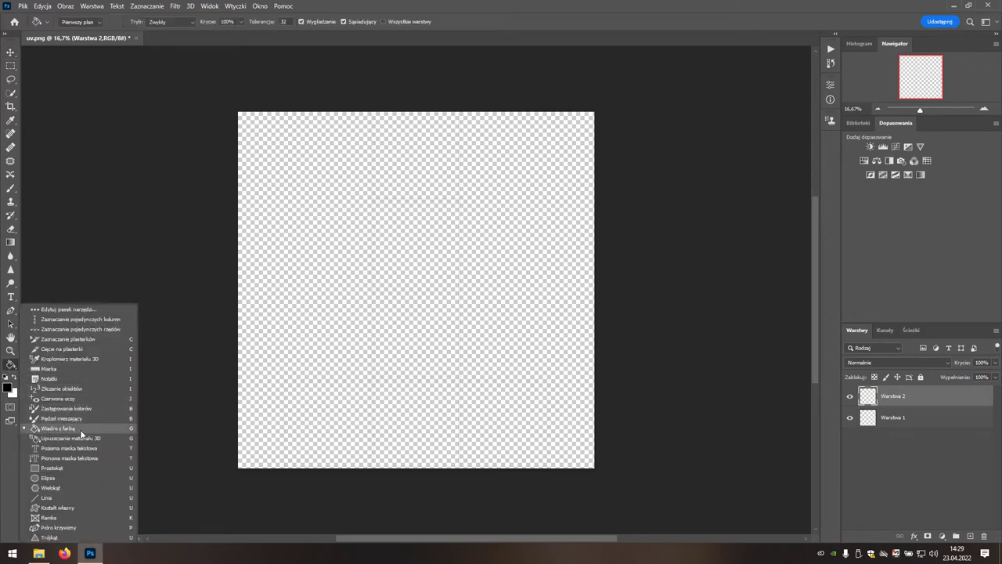
left_click(80, 430)
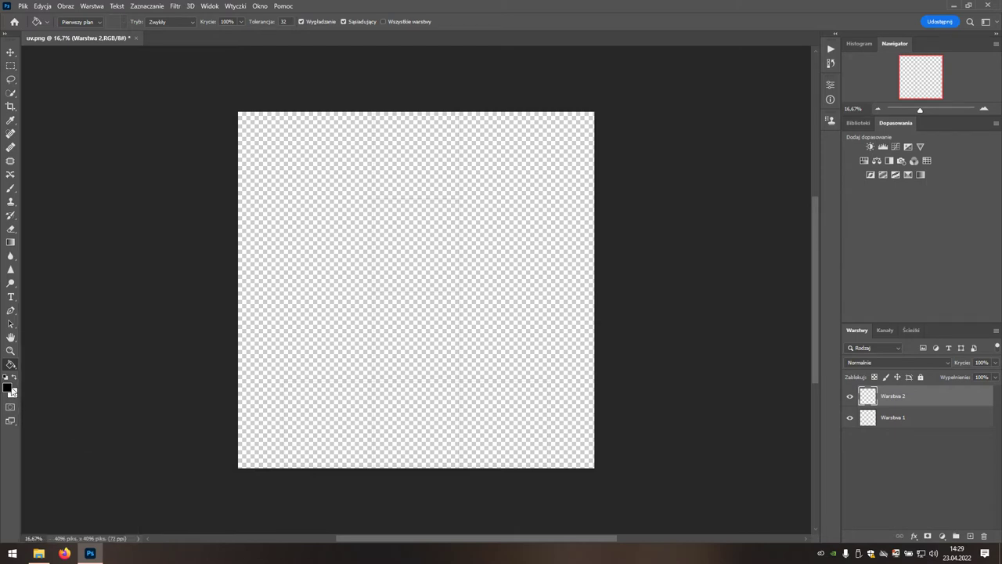
left_click(352, 276)
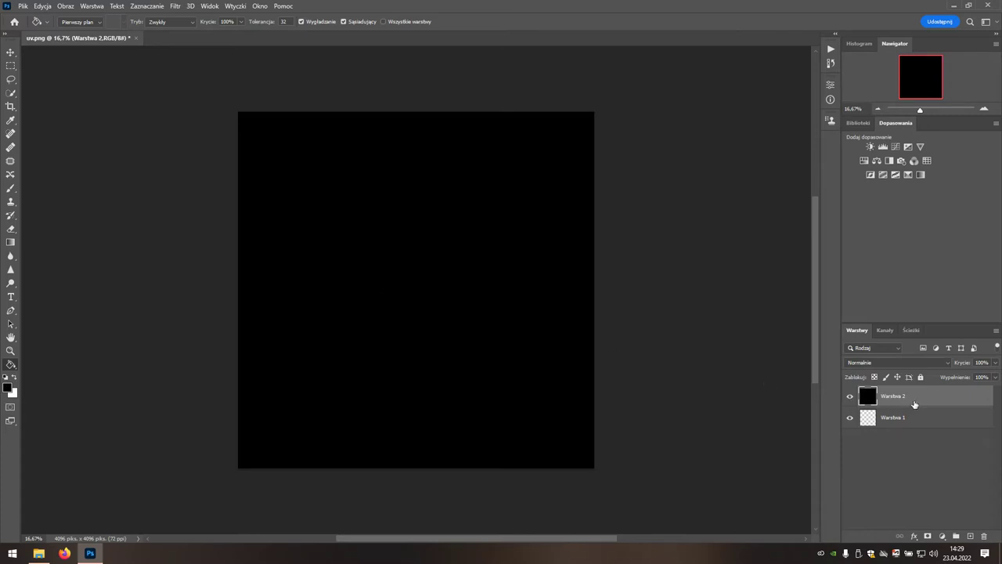
left_click_drag(909, 402, 906, 434)
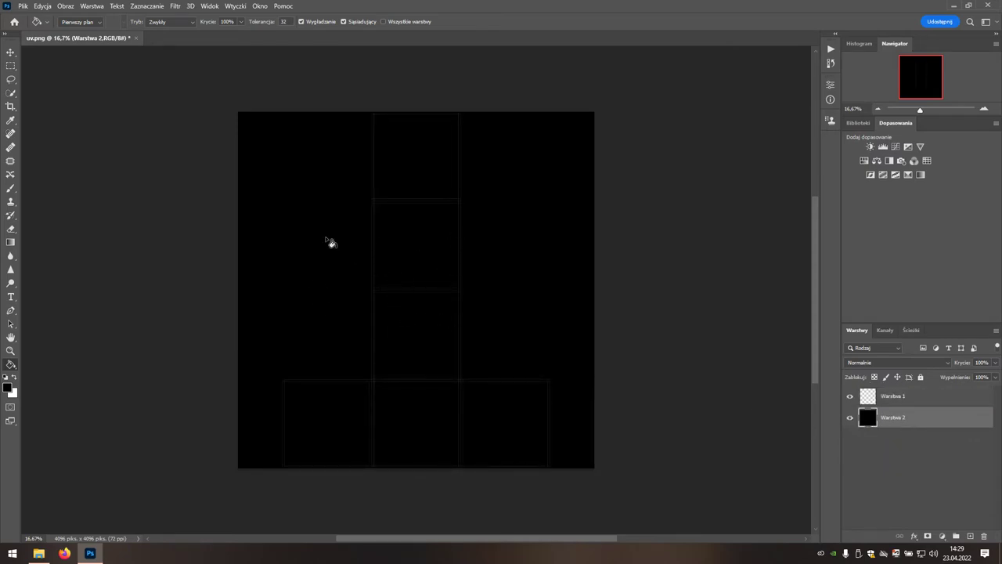
Save the document as uv.psd in the SM_Cube_01 backup folder, keeping Maksymalna zgodność.
left_click(24, 8)
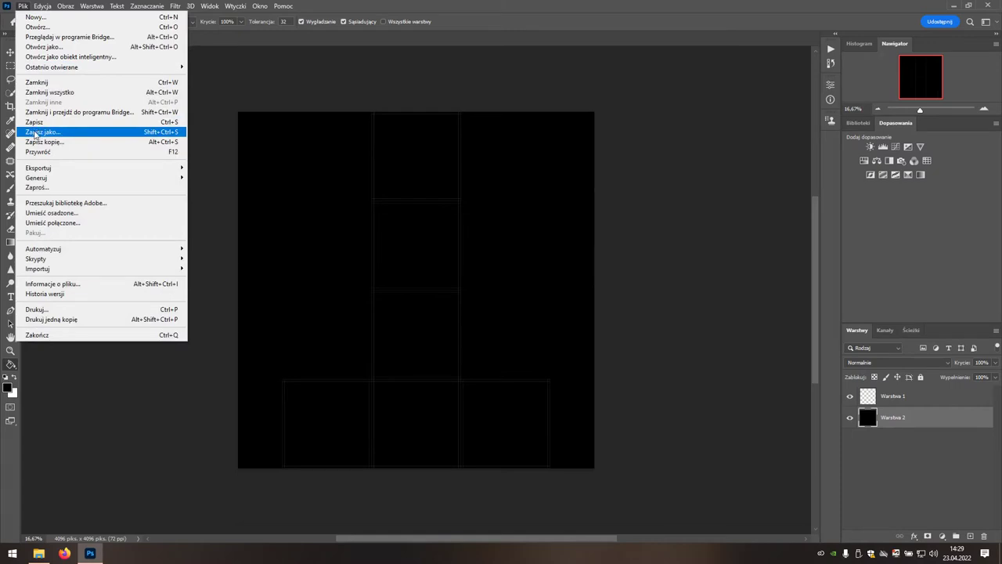
left_click(79, 133)
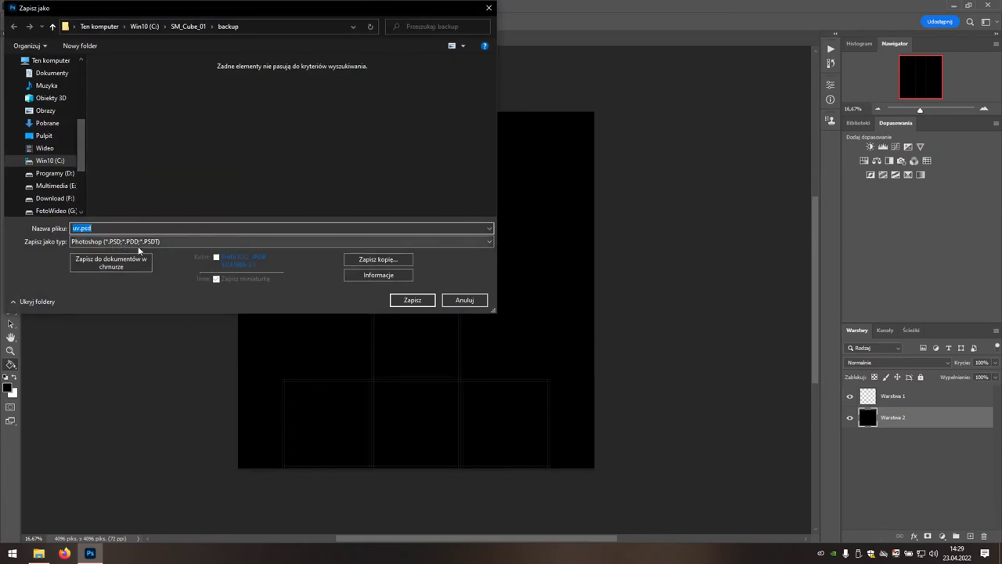
left_click(423, 303)
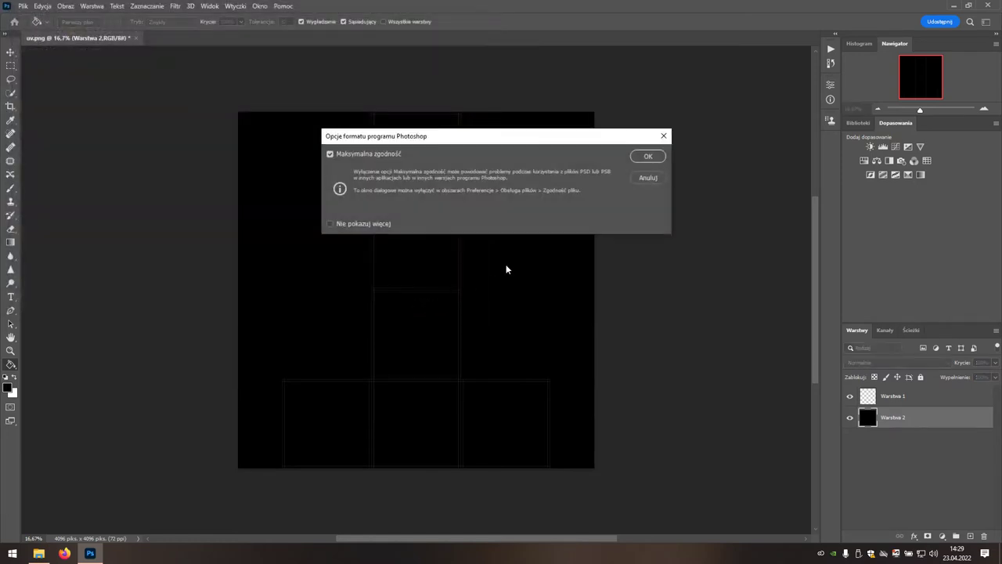
left_click(648, 157)
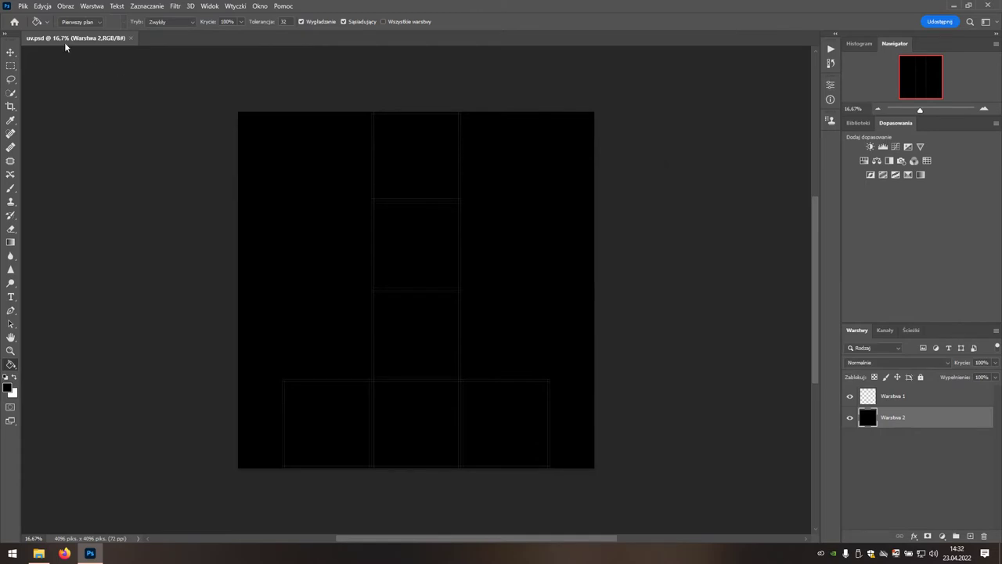
left_click(24, 7)
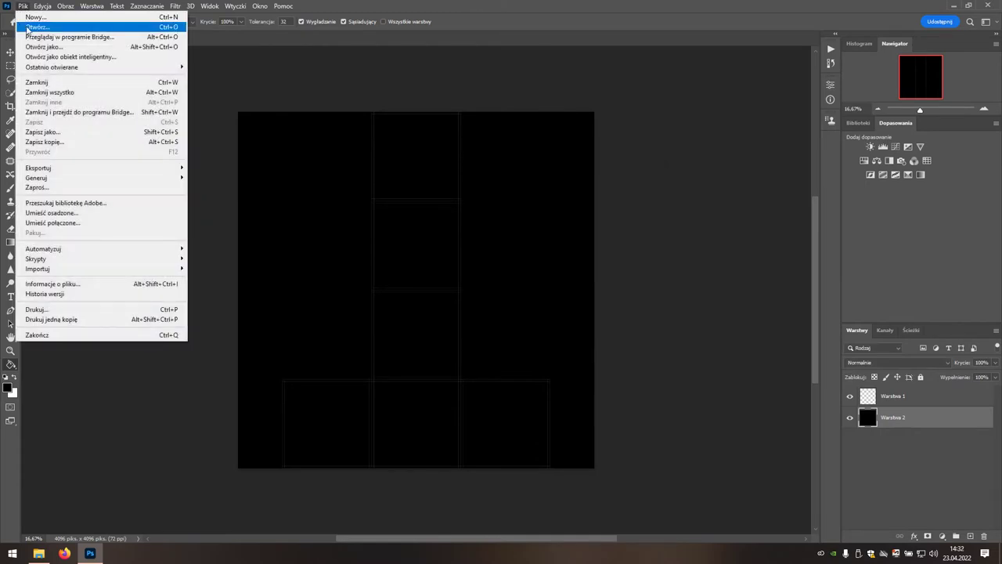
Open the raw cube photo IMG_9089.dng in Camera Raw.
left_click(67, 31)
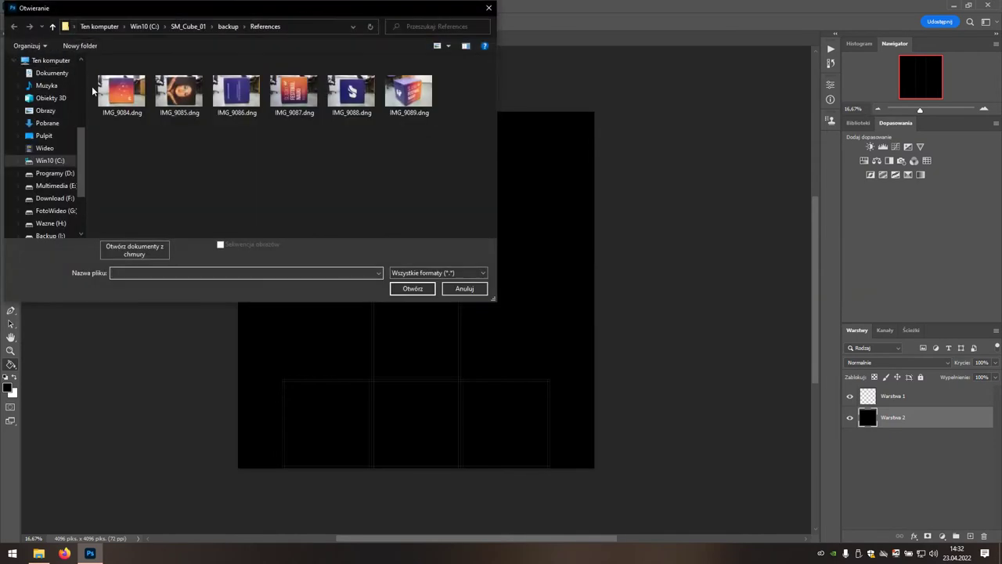
left_click(400, 118)
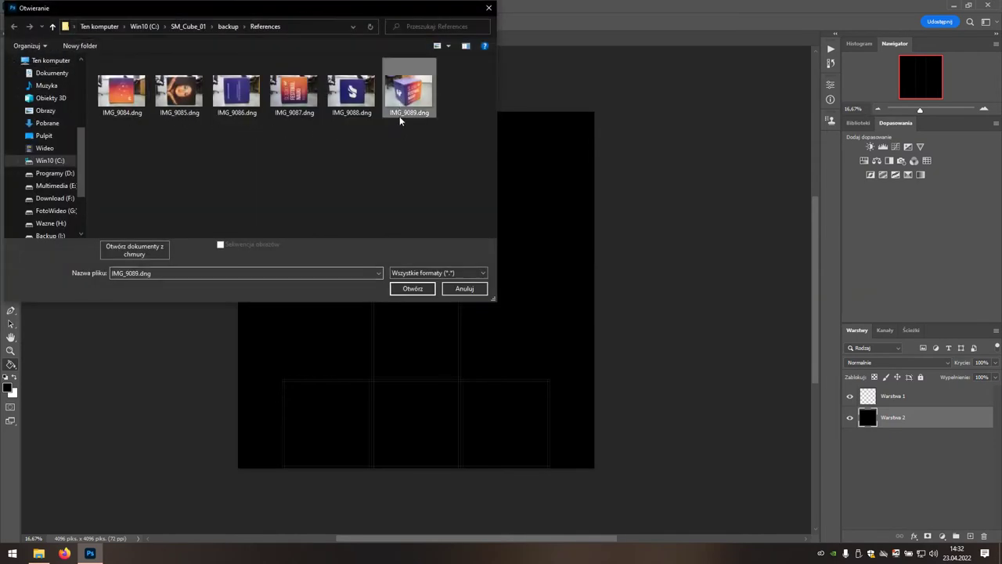
left_click(422, 290)
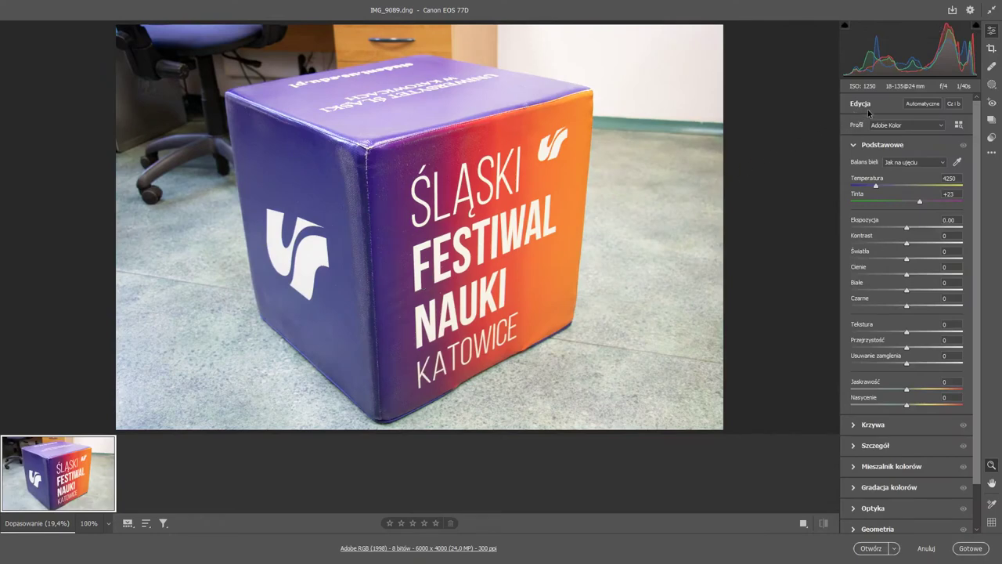
Apply Automatyczne, sample white balance from the wall (3850, +12 tint), and open in Photoshop.
left_click(921, 105)
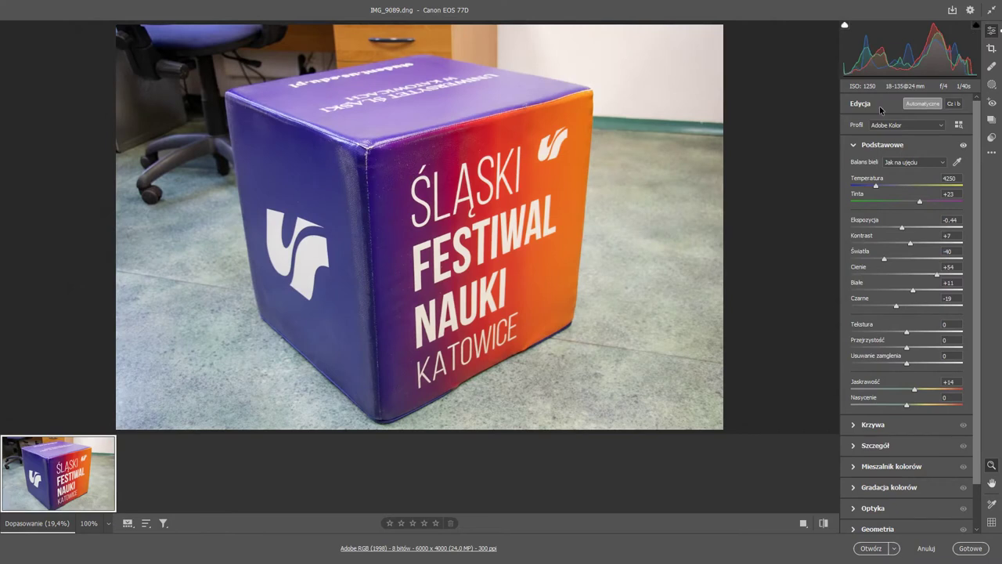
left_click(957, 162)
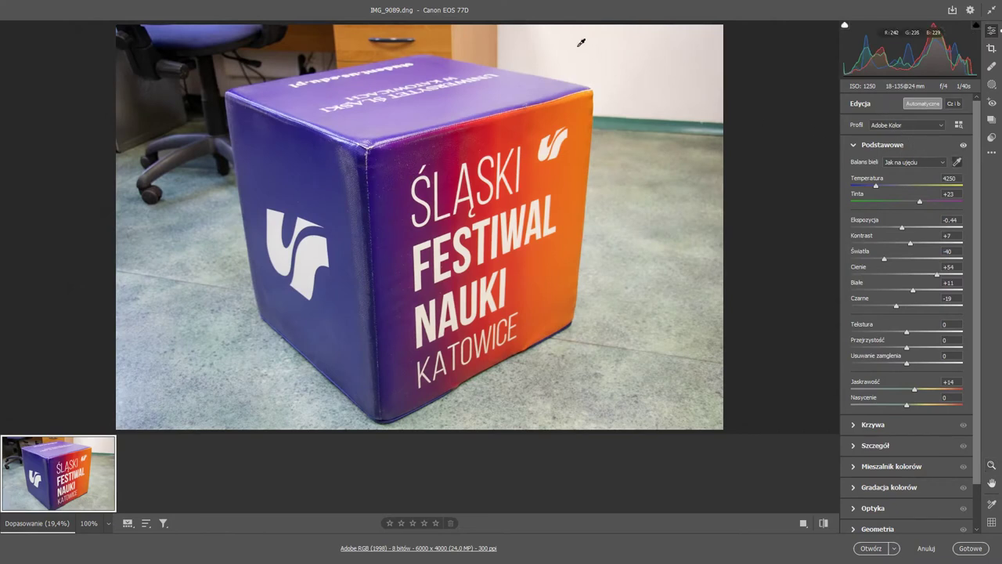
left_click(668, 58)
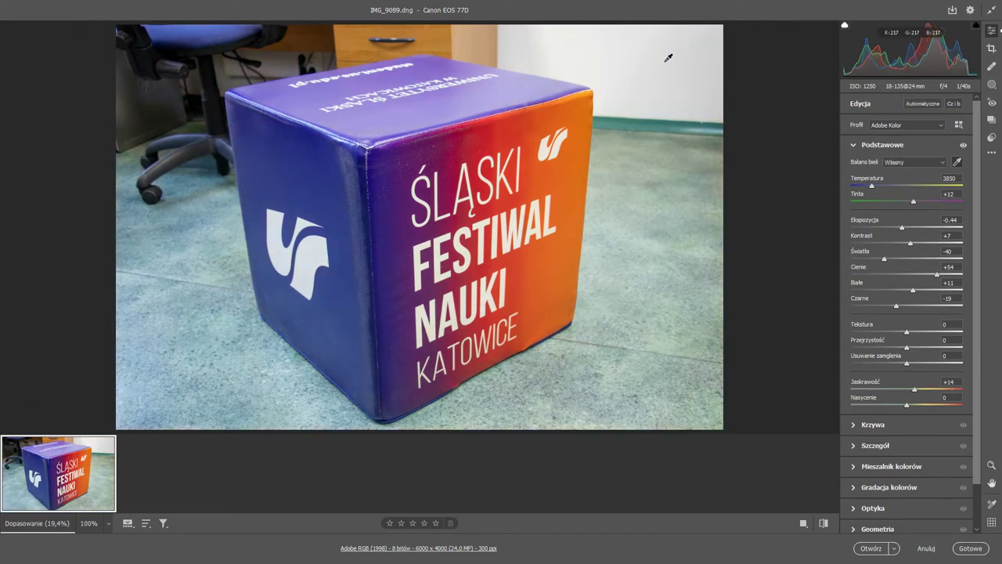
left_click(871, 549)
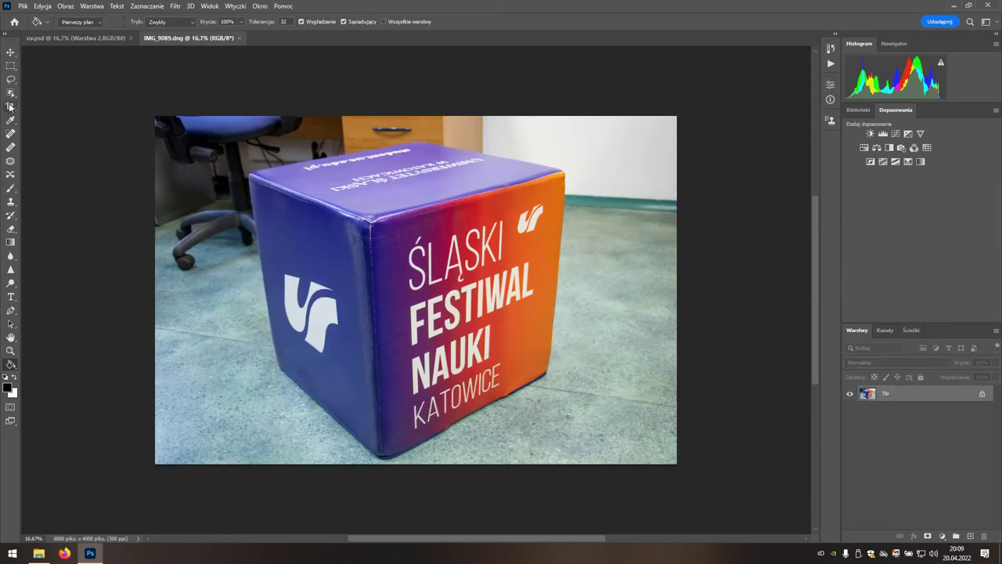
Crop IMG_9089.dng's left, top and right edges to the ŚLĄSKI FESTIWAL NAUKI KATOWICE face.
left_click(10, 107)
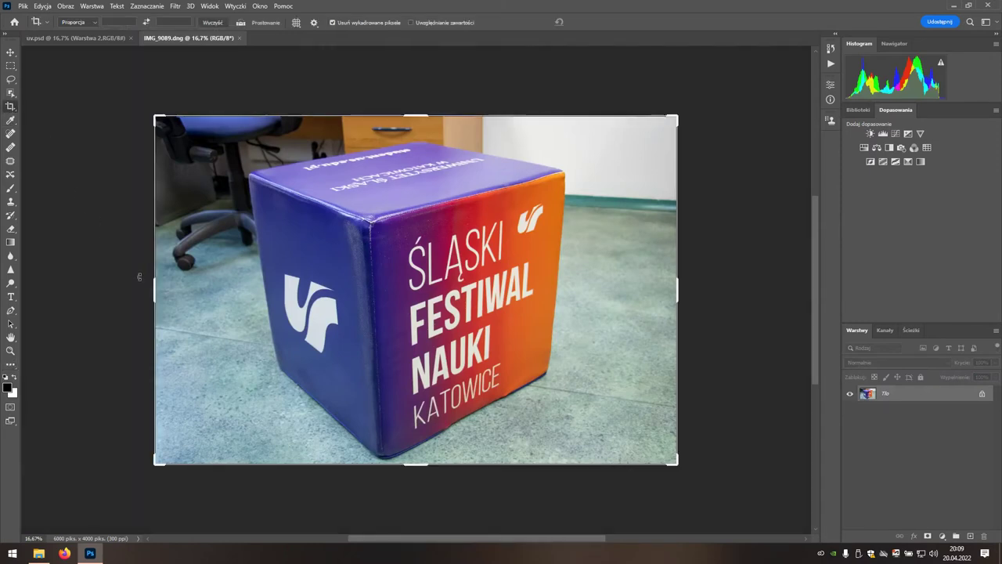
left_click_drag(155, 289, 254, 296)
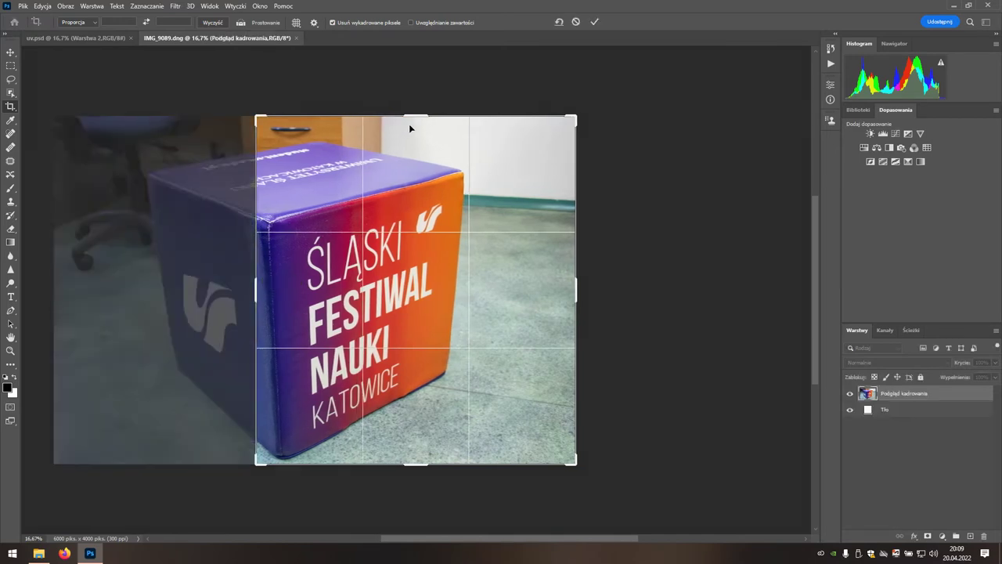
left_click_drag(415, 116, 410, 141)
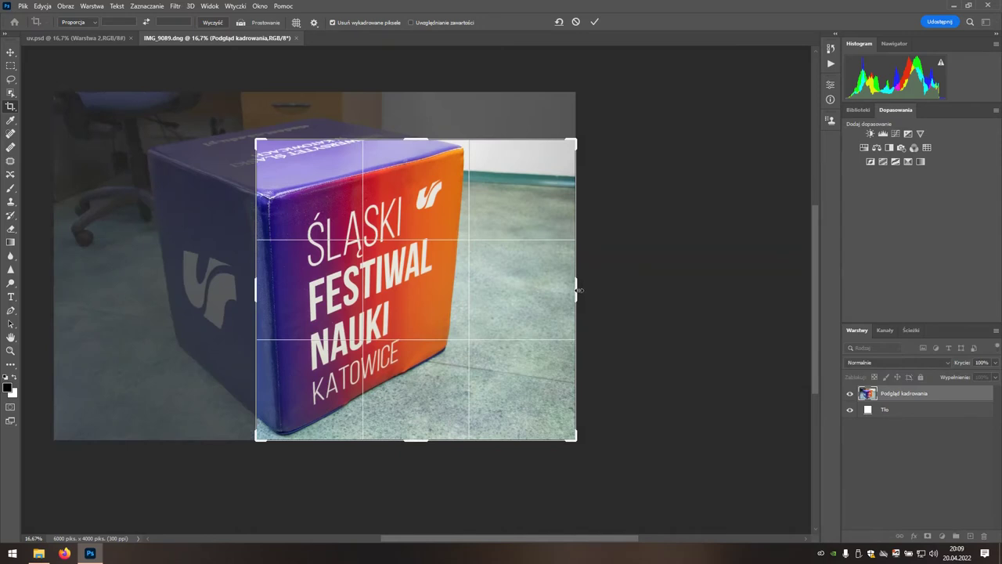
left_click_drag(580, 291, 526, 287)
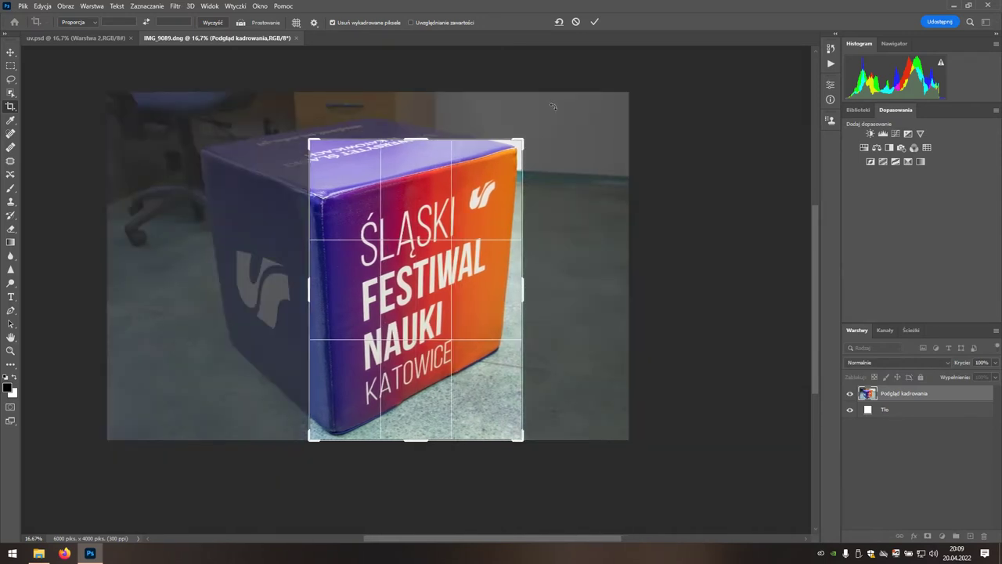
left_click(594, 25)
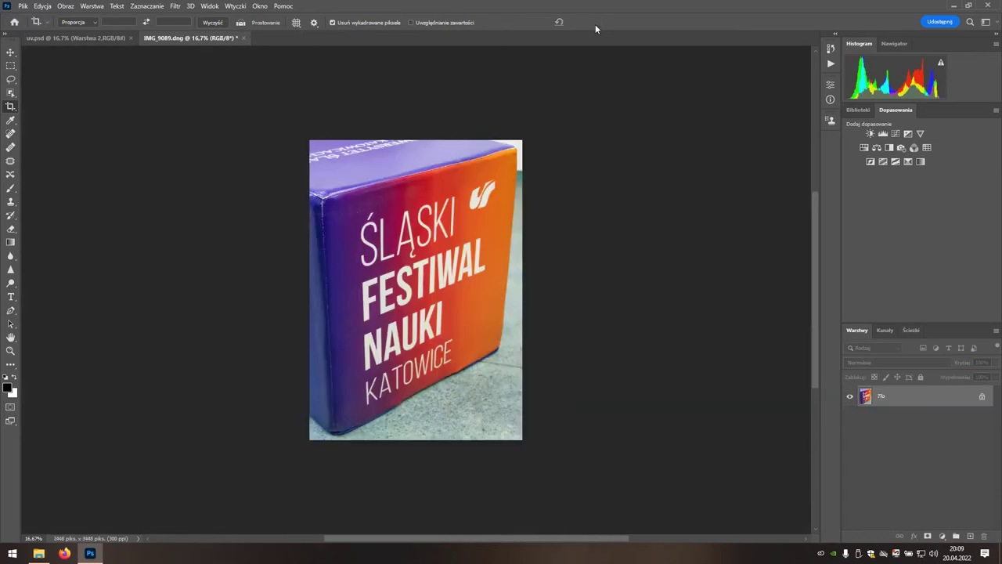
Select all of the cropped front-face image with Zaznaczanie > Wszystko and copy it.
left_click(143, 6)
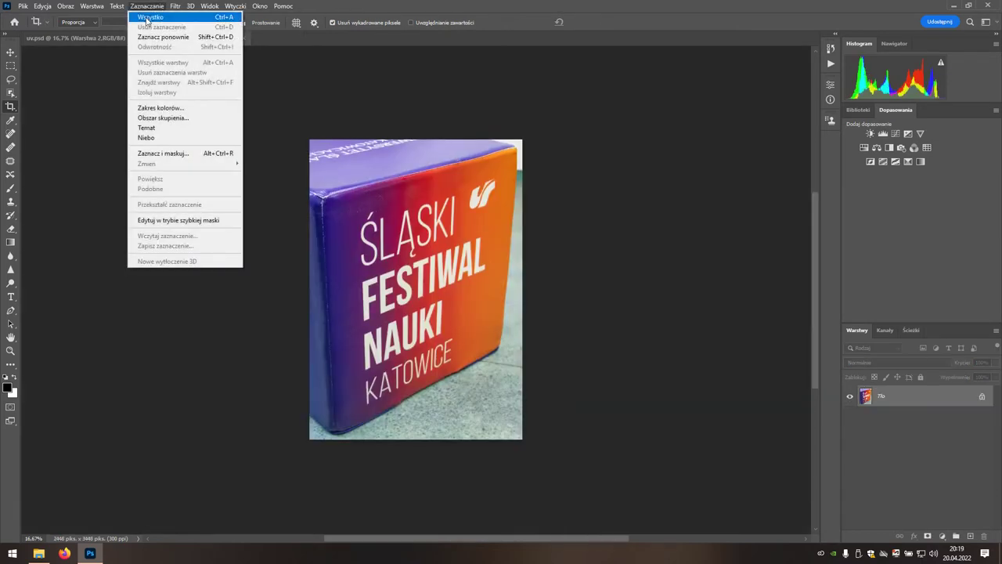
left_click(186, 18)
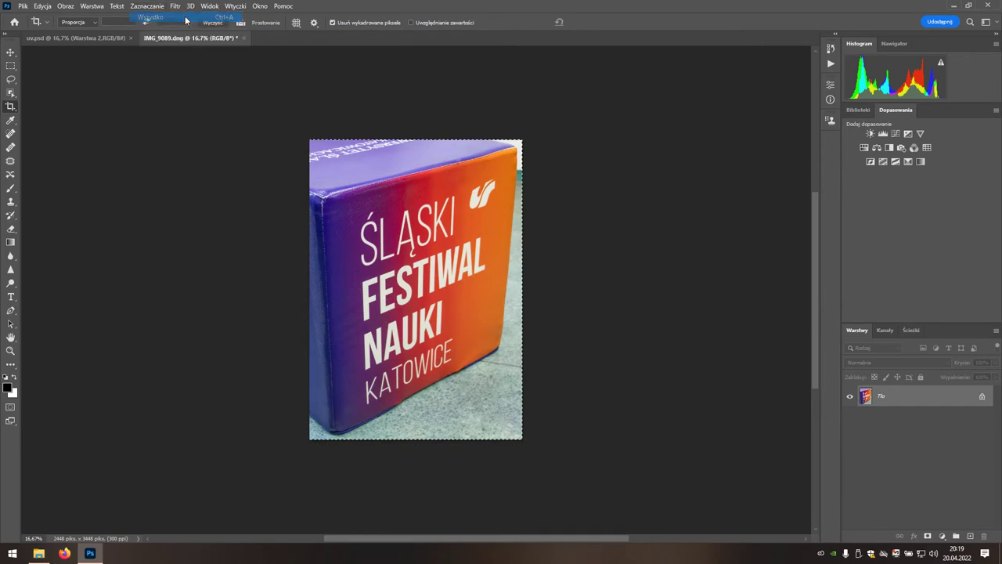
left_click(43, 6)
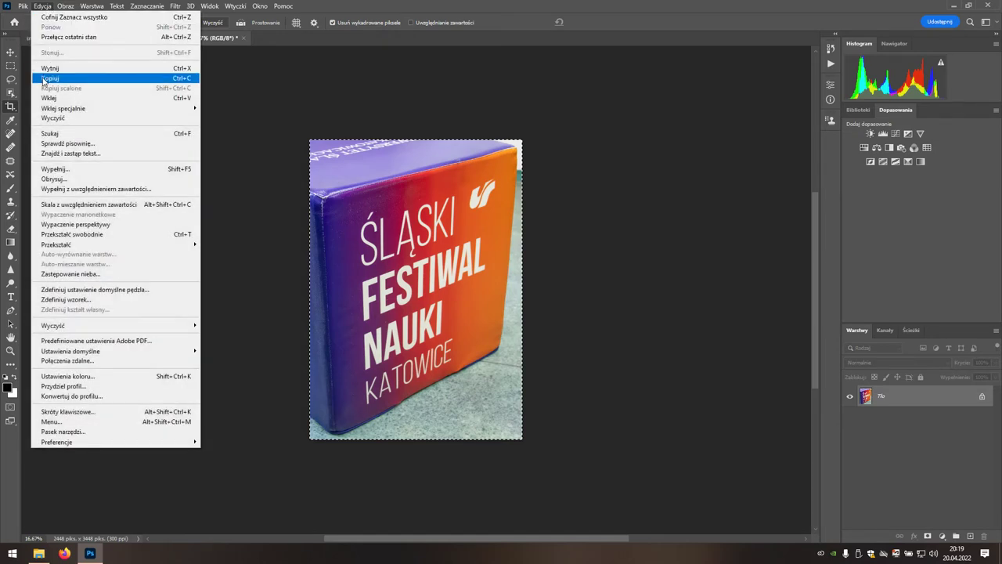
left_click(89, 79)
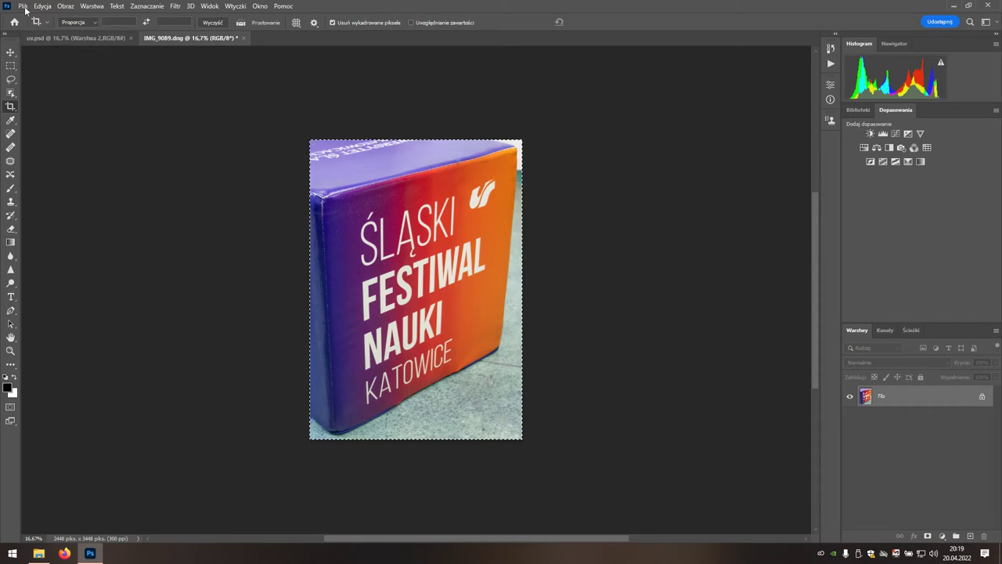
left_click(24, 7)
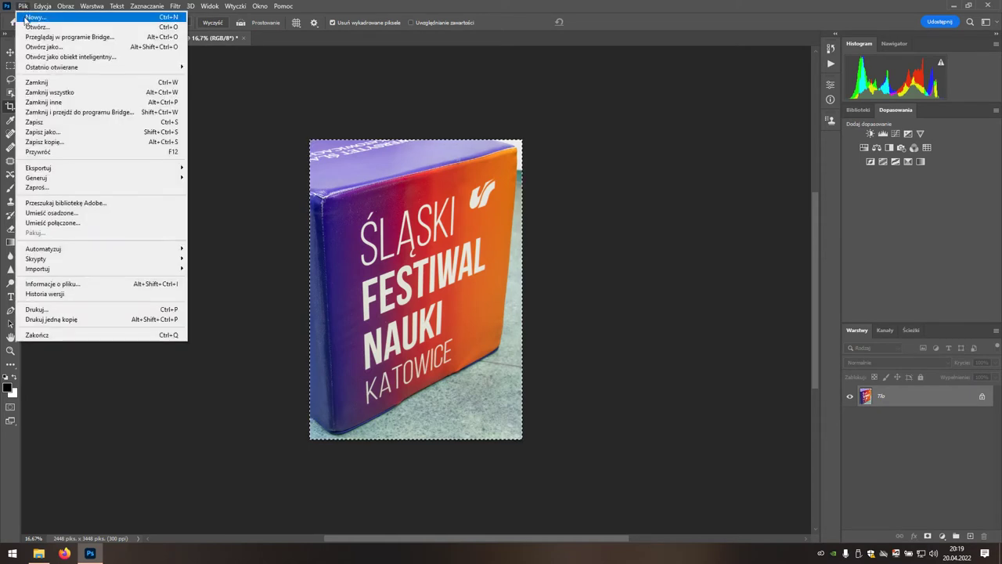
Create a new white document, Bez nazwy-1, at 1024 × 1024 pixels.
left_click(71, 21)
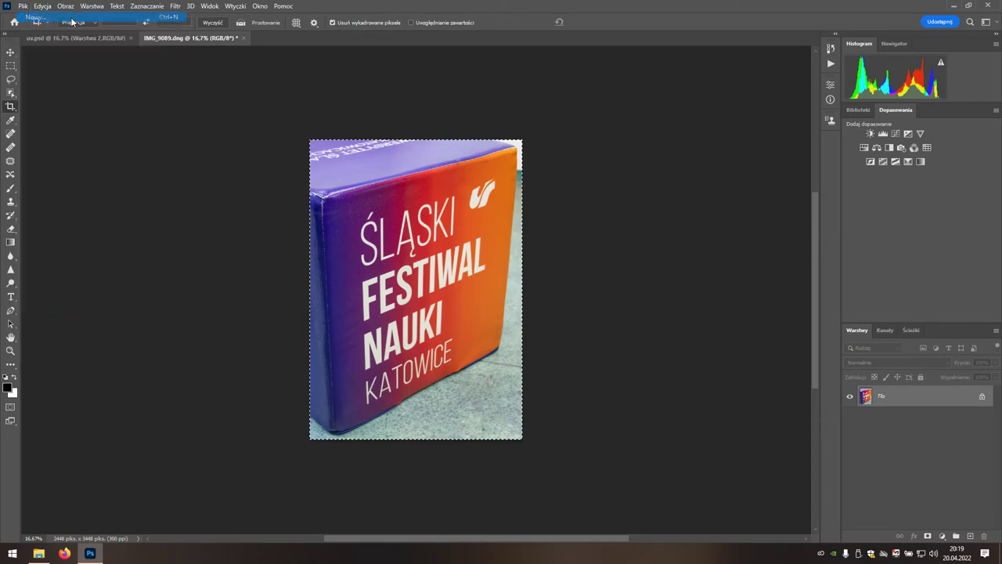
left_click(655, 177)
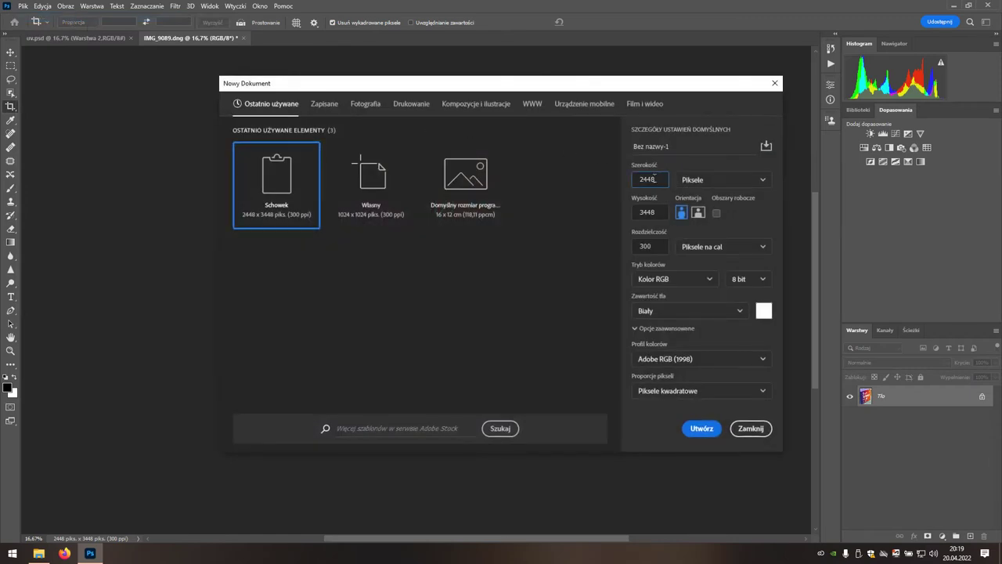
type("1024")
left_click_drag(656, 210, 635, 212)
type("10")
left_click(702, 429)
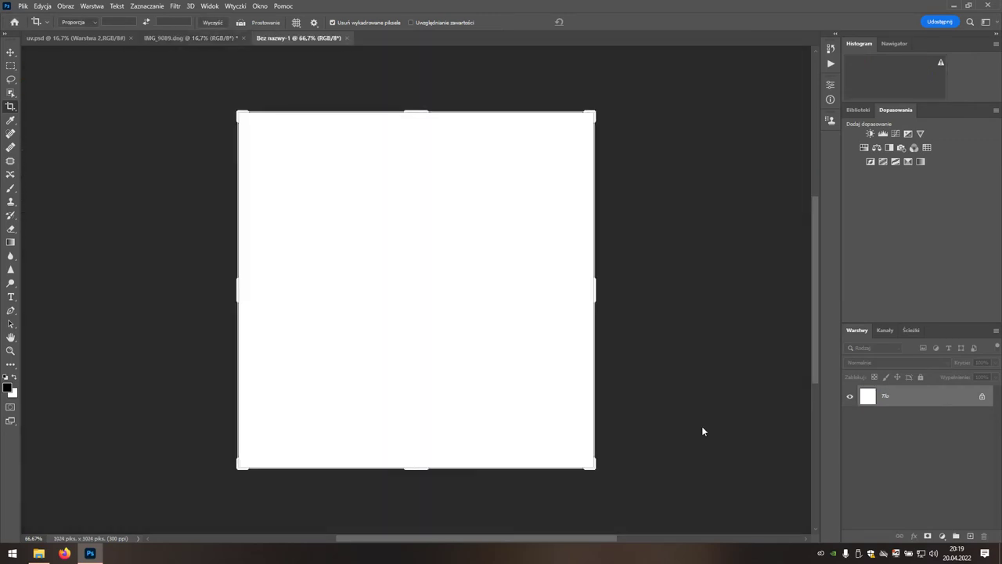
Paste the face photo into Bez nazwy-1 as Warstwa 1 and start Free Transform on it.
left_click(43, 7)
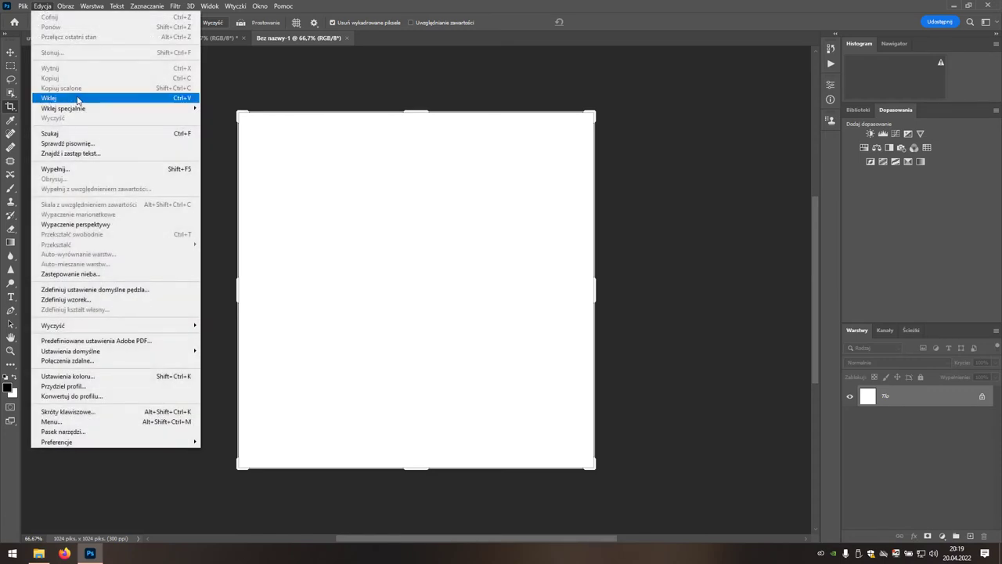
left_click(77, 100)
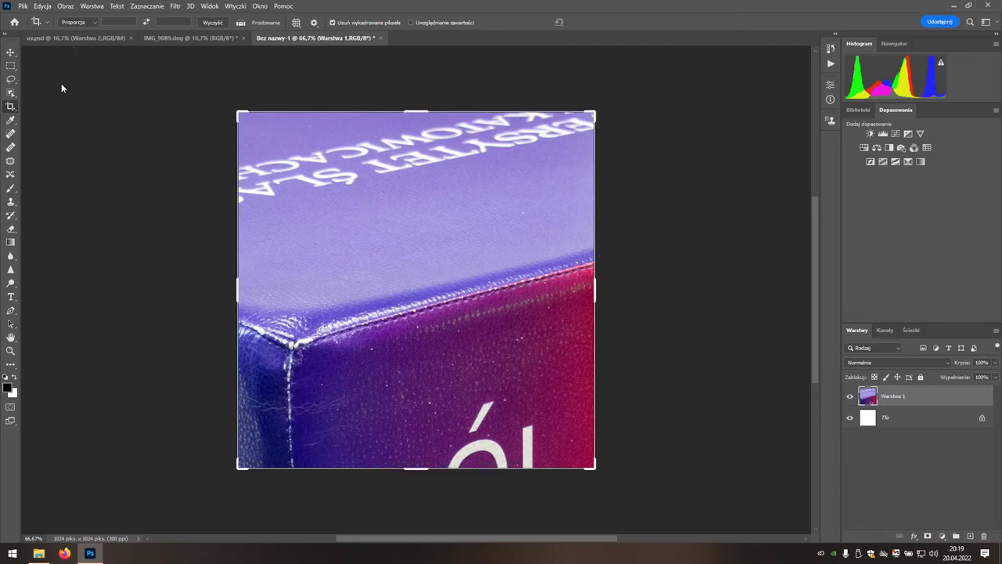
left_click(11, 52)
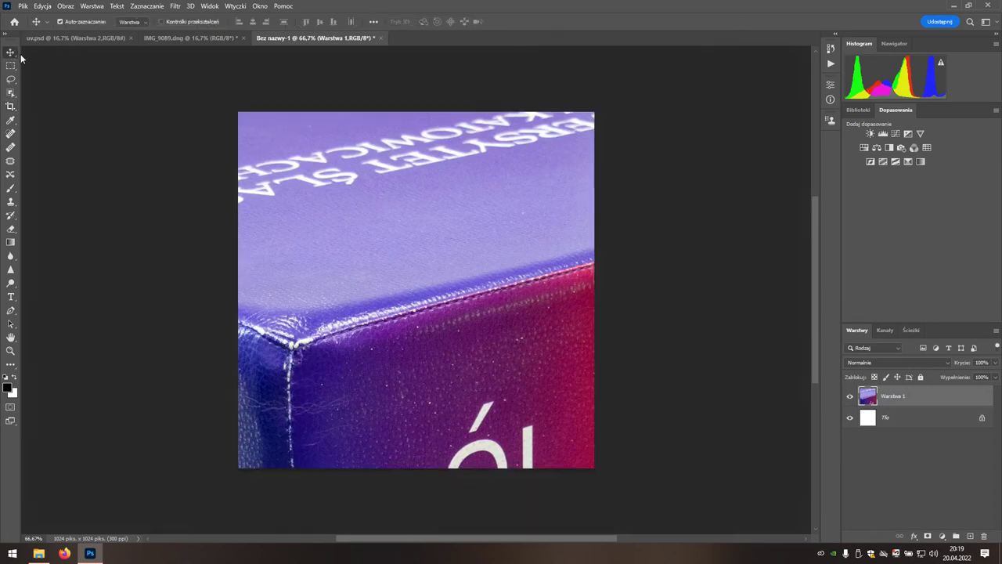
left_click(163, 22)
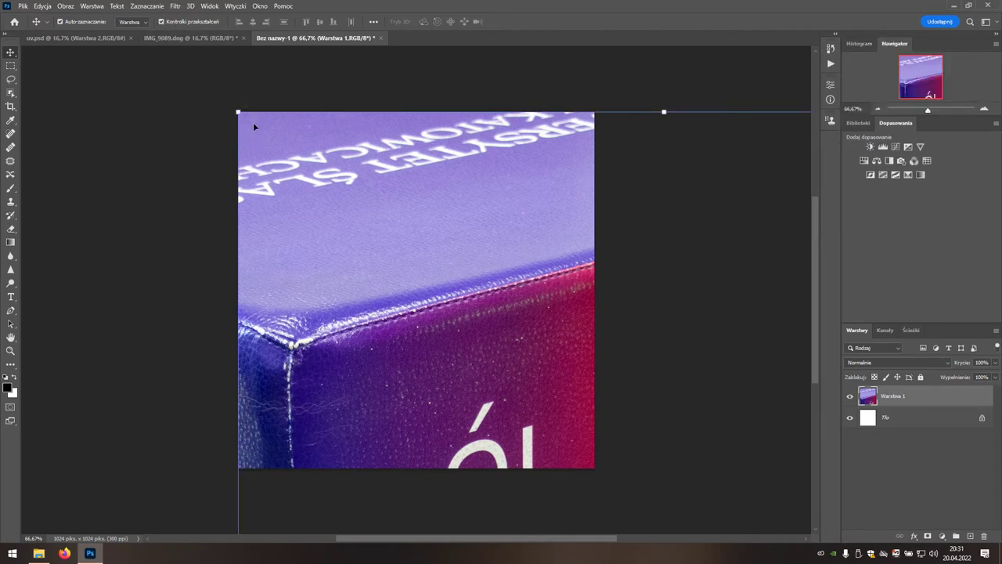
left_click(239, 112)
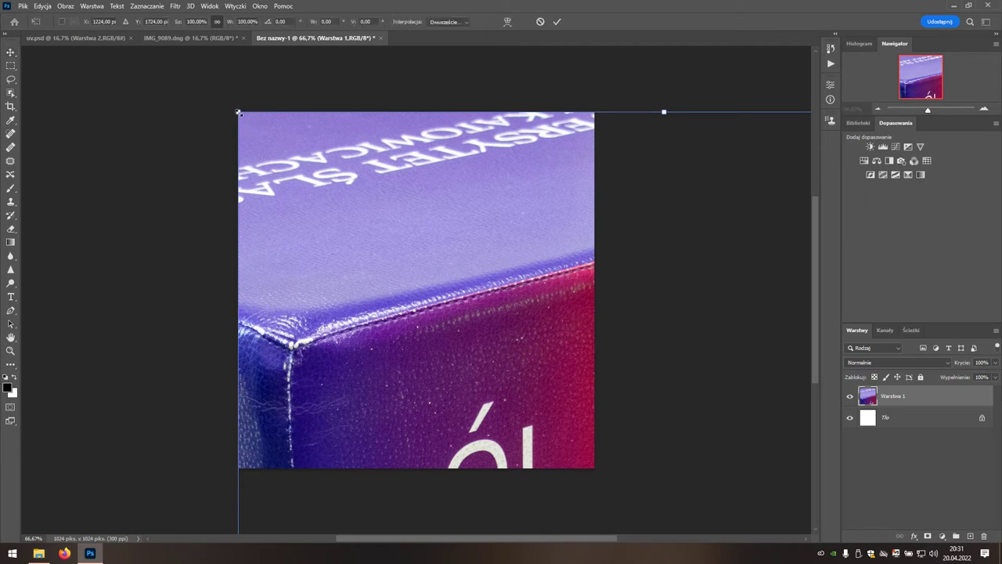
Scale the pasted face photo to 40% and move it over the white canvas.
left_click(196, 21)
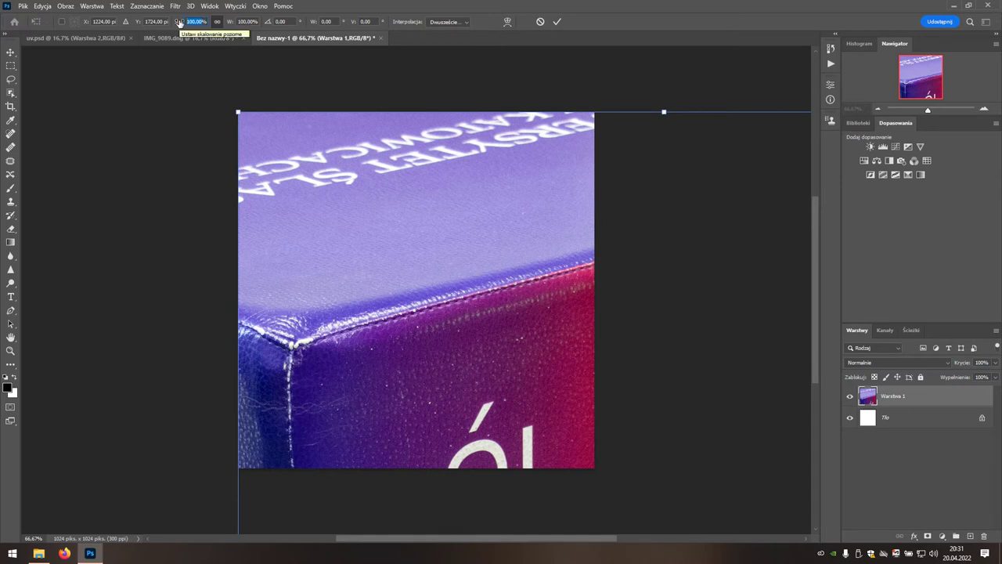
type("40")
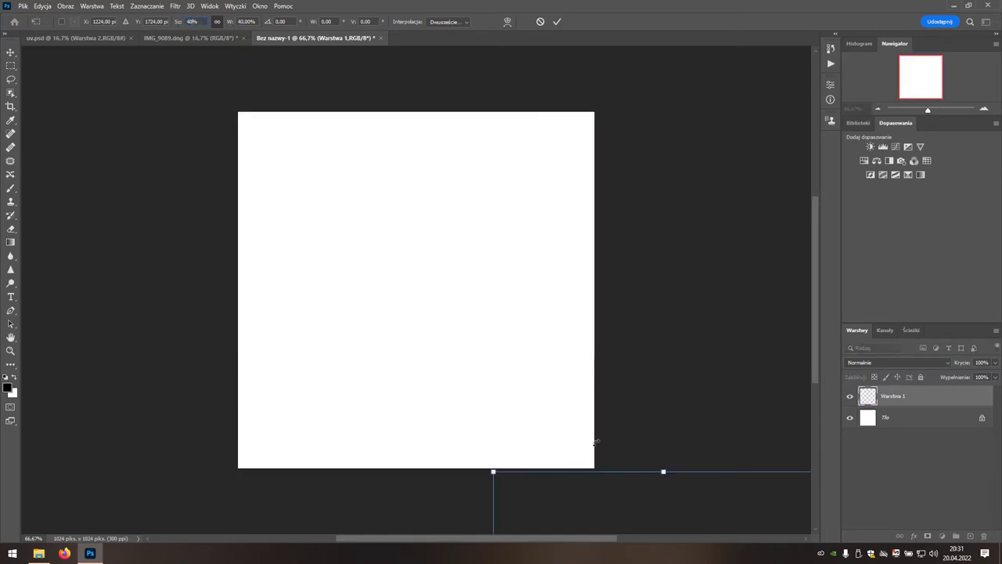
mouse_move(664, 515)
left_mouse_down()
mouse_move(468, 321)
mouse_move(454, 202)
left_mouse_up()
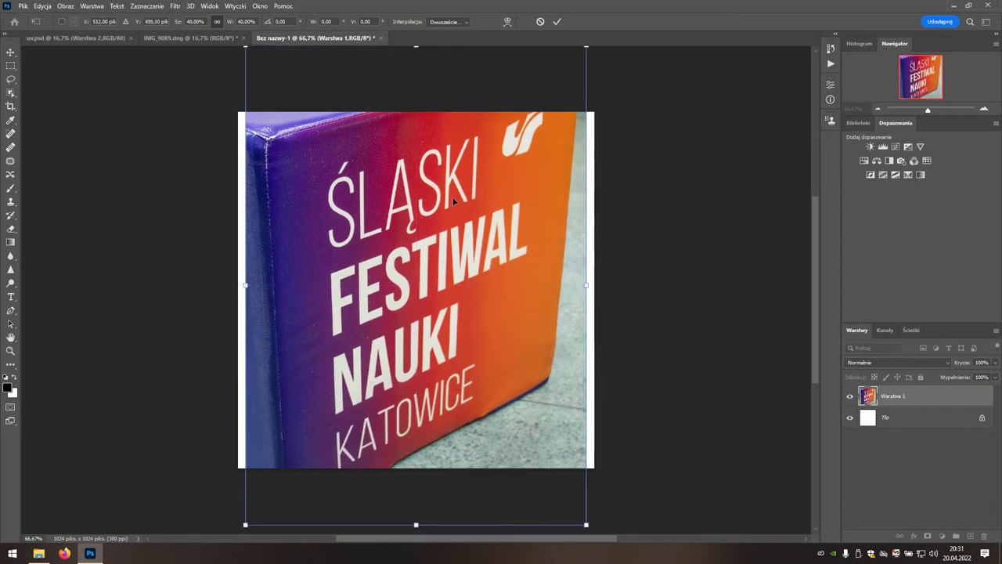
left_click(558, 22)
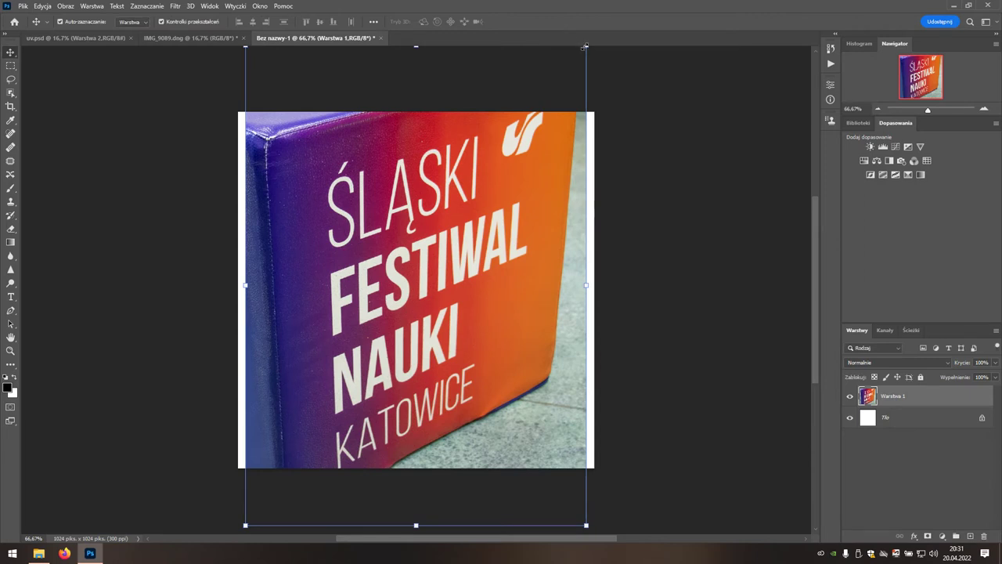
Rotate the face photo about 4 degrees and pull its left and bottom-right corners outward.
left_click_drag(587, 47, 600, 105)
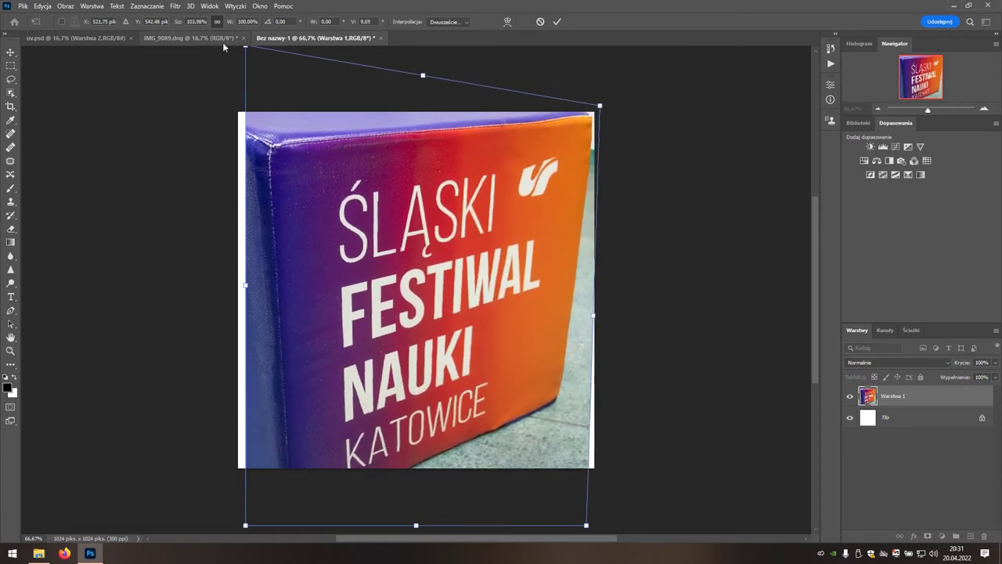
left_click_drag(245, 48, 203, 47)
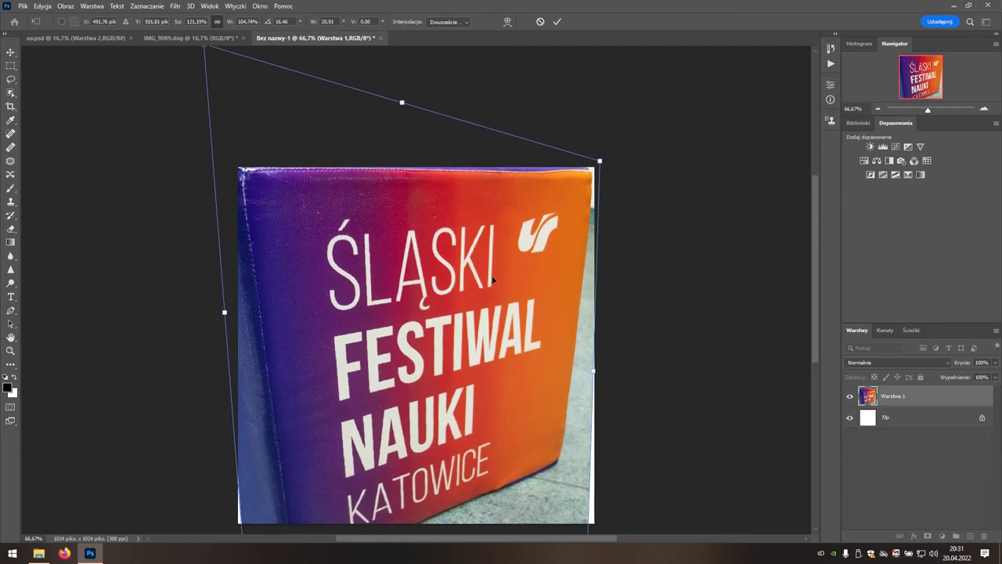
scroll(305, 374, "down", 5)
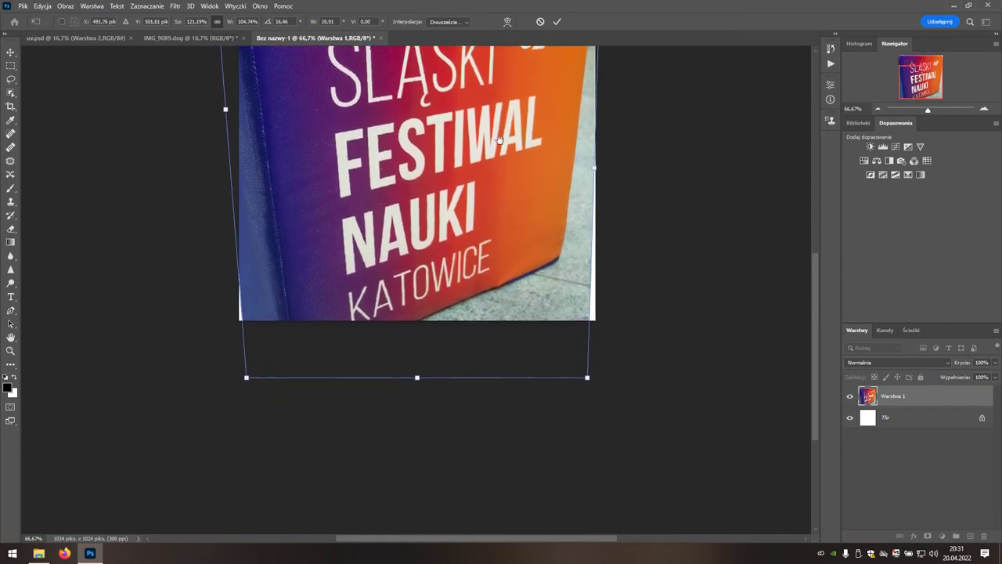
left_click_drag(246, 377, 192, 317)
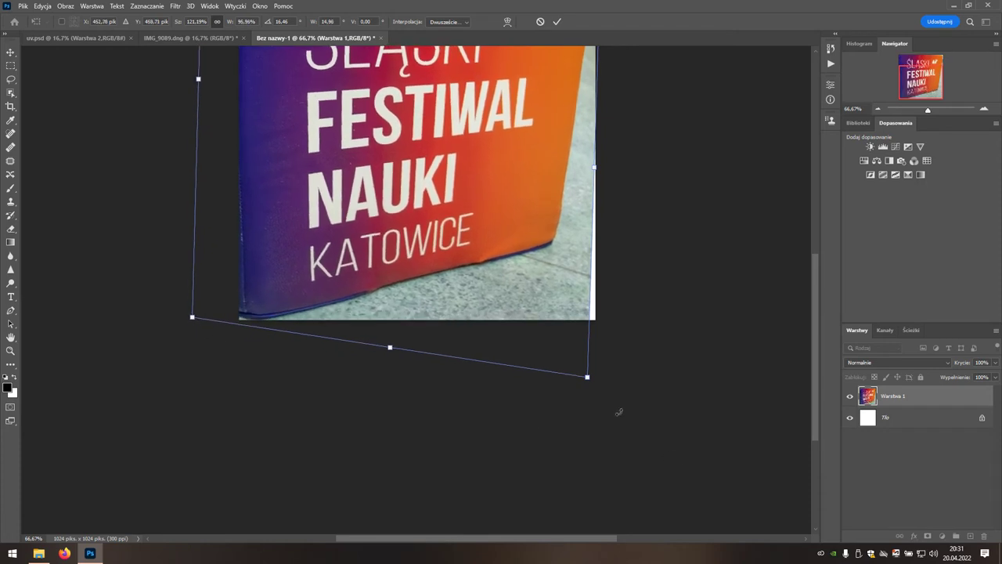
mouse_move(589, 381)
left_mouse_down()
mouse_move(635, 435)
mouse_move(643, 497)
mouse_move(675, 540)
left_mouse_up()
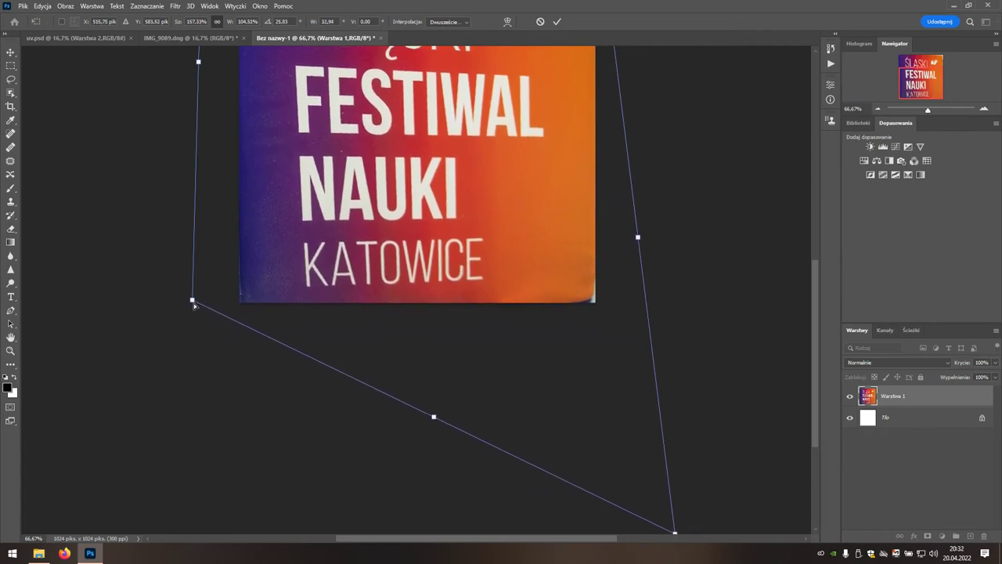
left_click_drag(192, 300, 197, 291)
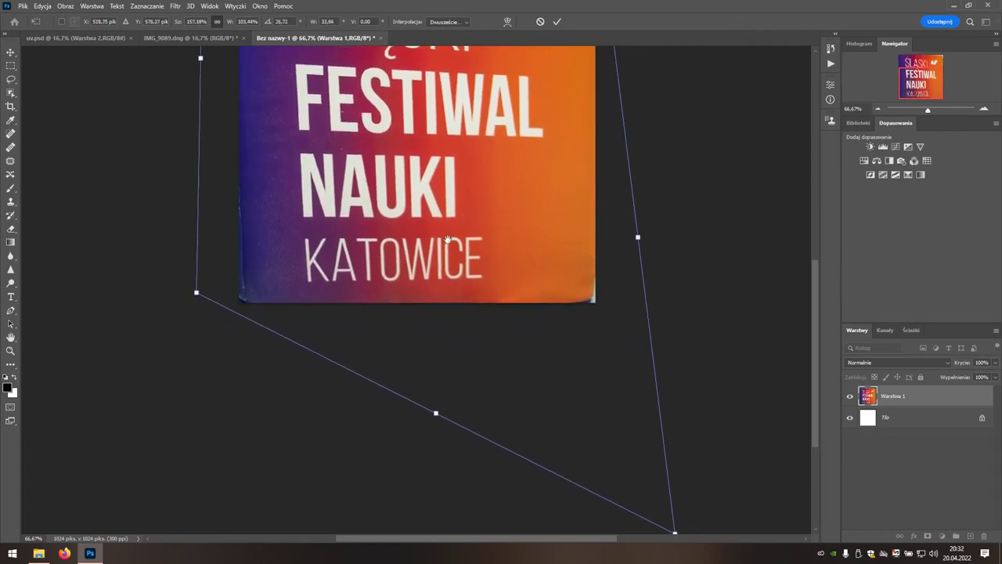
scroll(450, 412, "up", 3)
scroll(451, 413, "up", 2)
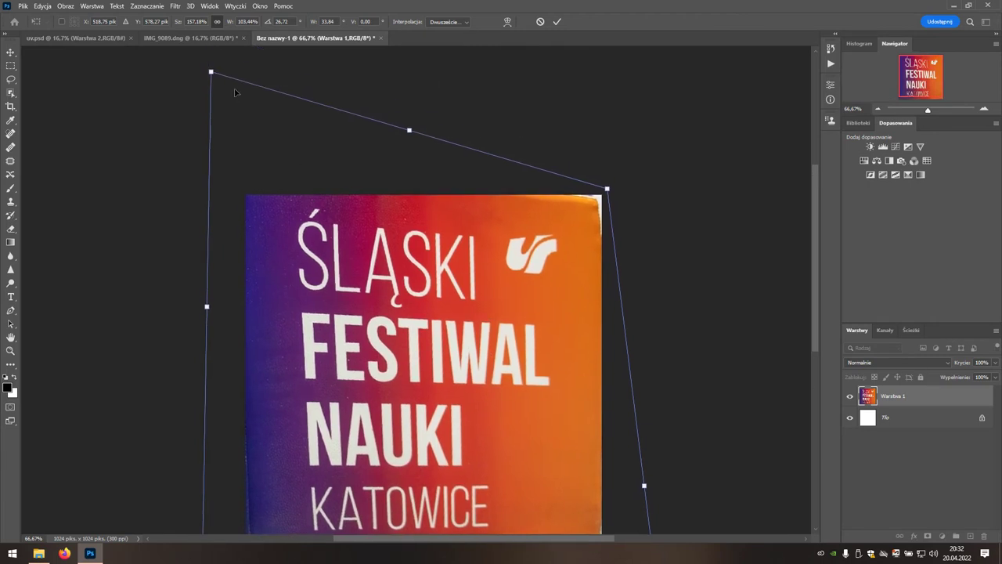
Reposition all four perspective corners so the poster becomes square.
left_click_drag(210, 72, 231, 128)
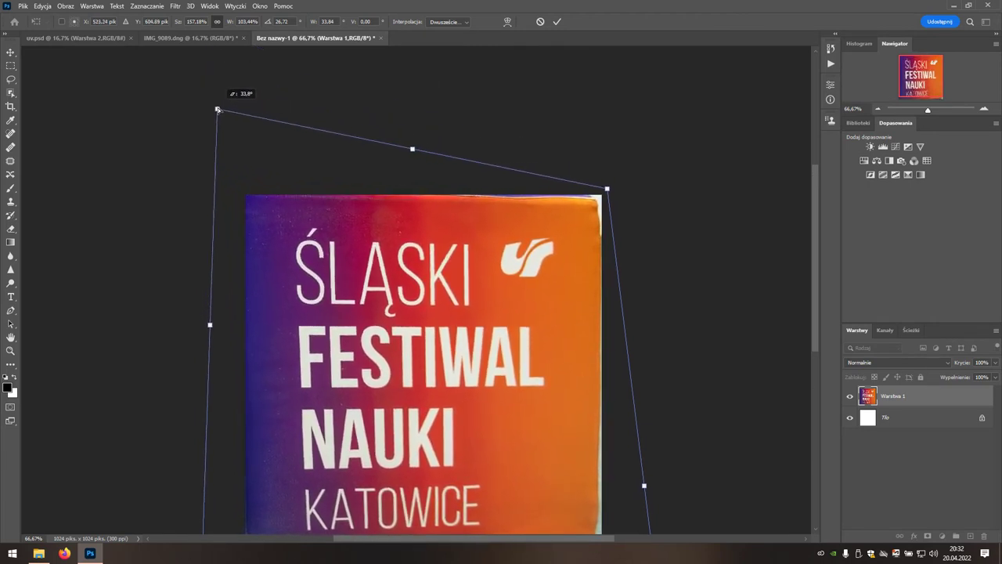
left_click_drag(231, 128, 217, 109)
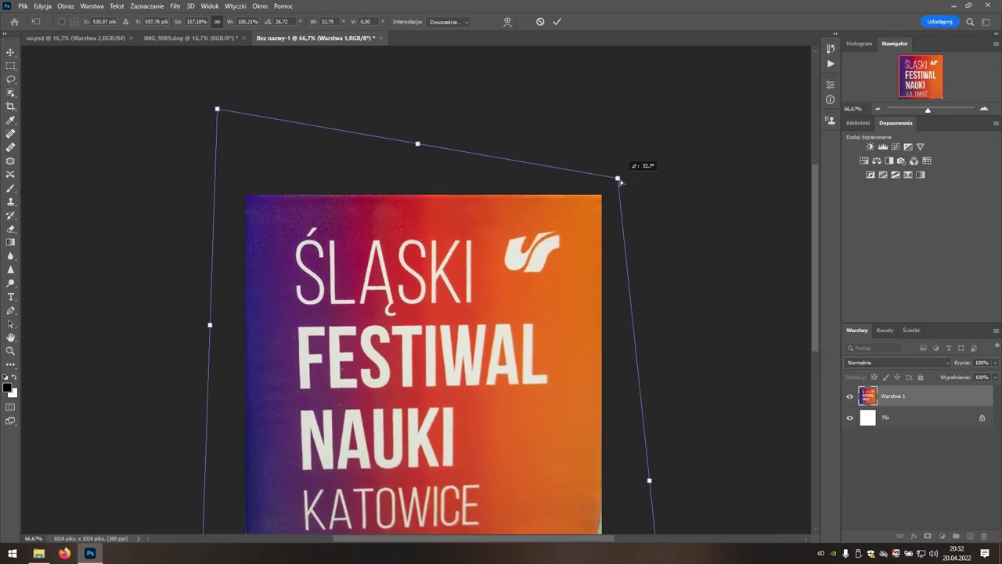
left_click_drag(608, 189, 624, 177)
left_click_drag(559, 357, 548, 195)
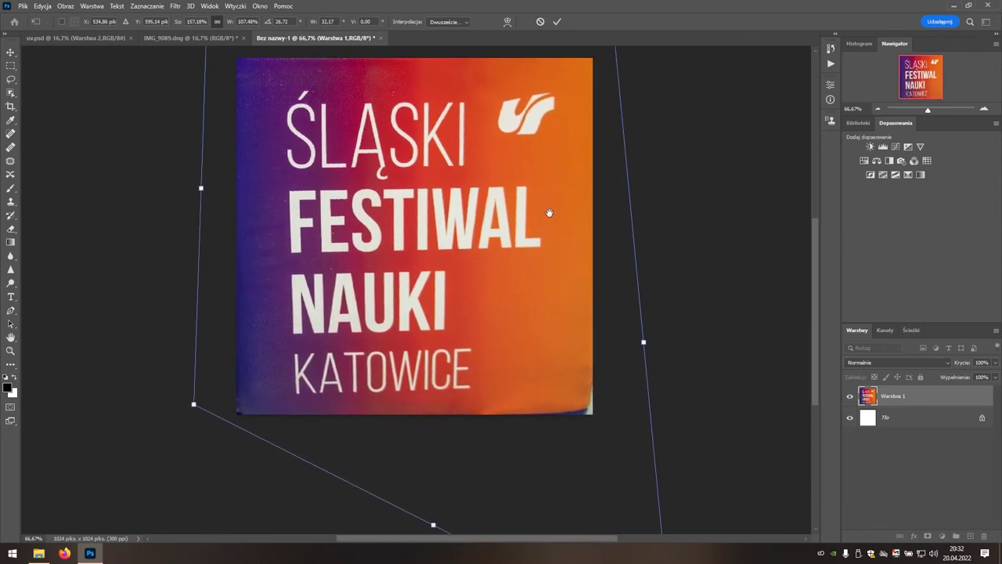
left_click_drag(340, 394, 344, 356)
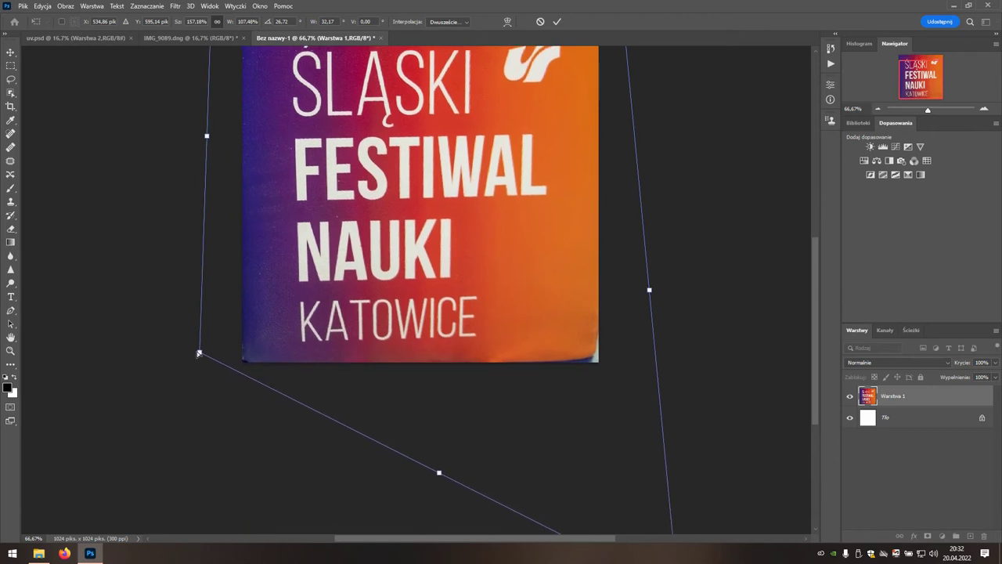
left_click_drag(199, 354, 190, 362)
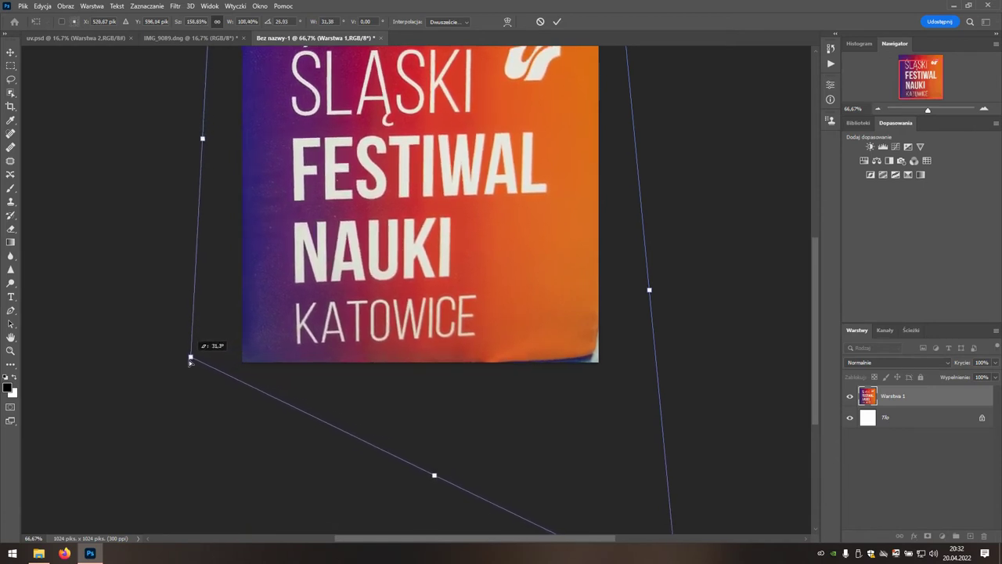
left_click_drag(595, 465, 542, 348)
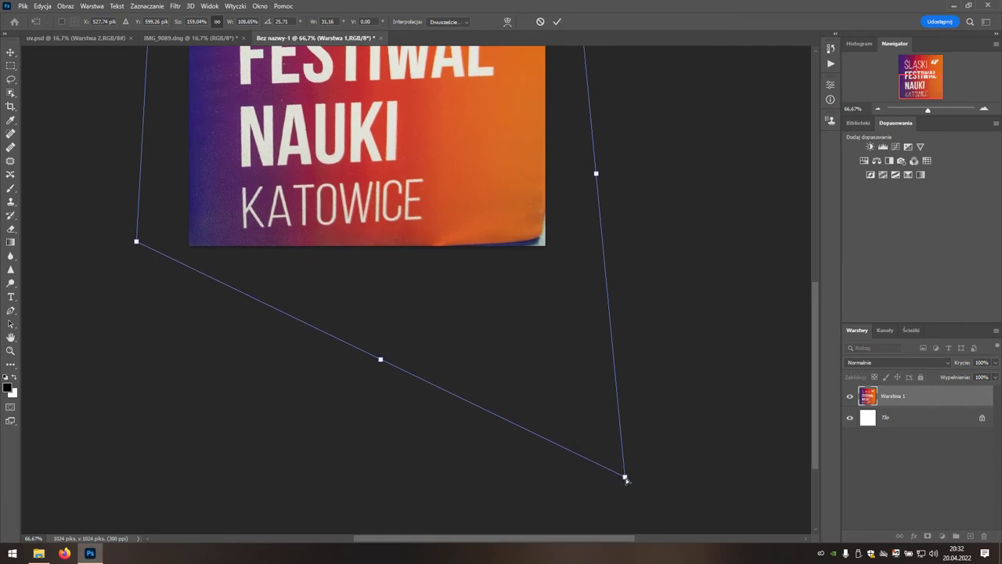
left_click_drag(625, 478, 655, 514)
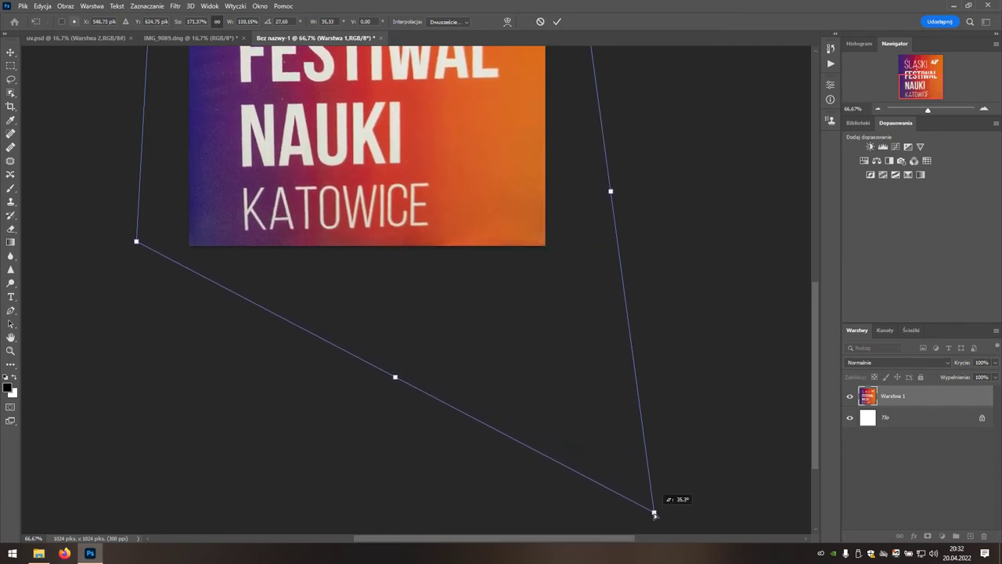
Fine-tune the bottom-left, top-right and top-left corners to align the poster edges.
left_click_drag(467, 335, 482, 492)
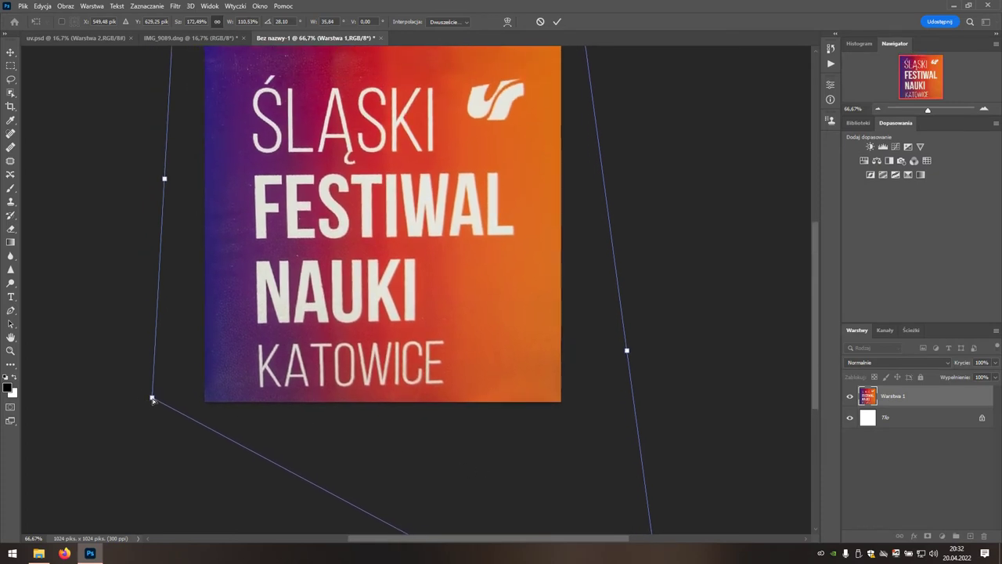
left_click_drag(153, 398, 153, 392)
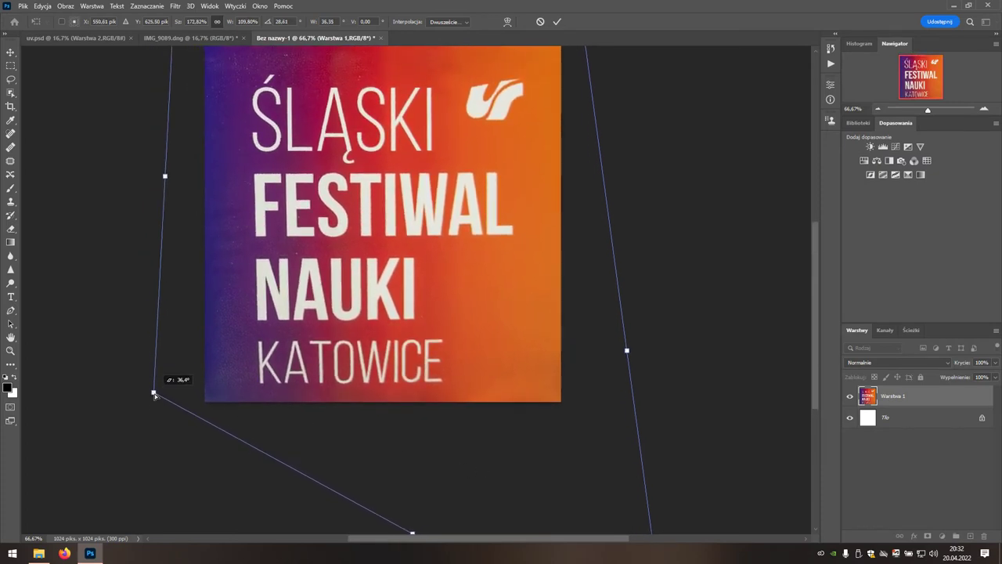
left_click_drag(154, 394, 150, 399)
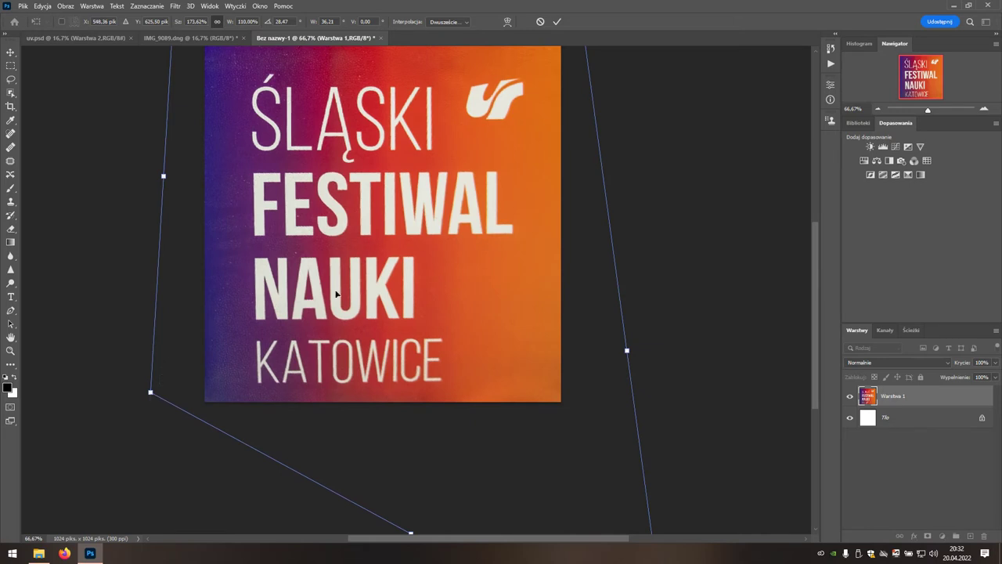
left_click_drag(353, 282, 343, 368)
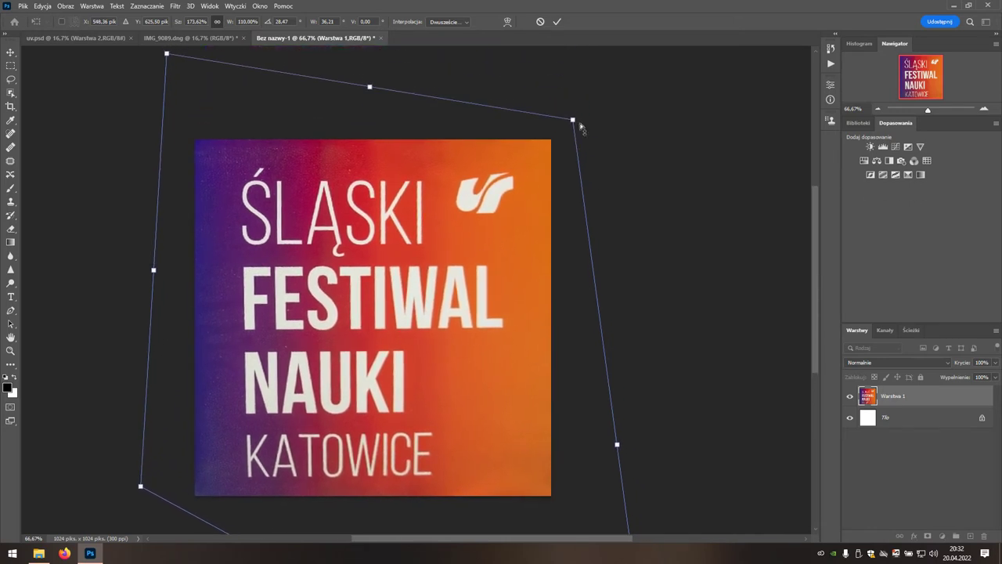
mouse_move(573, 121)
left_mouse_down()
mouse_move(560, 127)
mouse_move(569, 122)
left_mouse_up()
left_click_drag(170, 60, 170, 59)
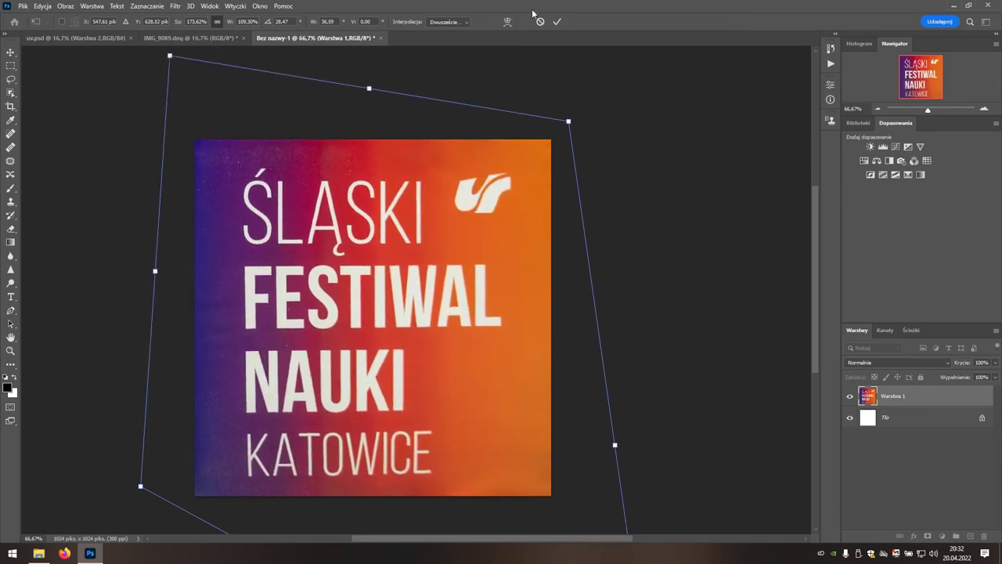
Commit the perspective warp, then copy the whole canvas with Wszystko and Kopiuj.
left_click(557, 22)
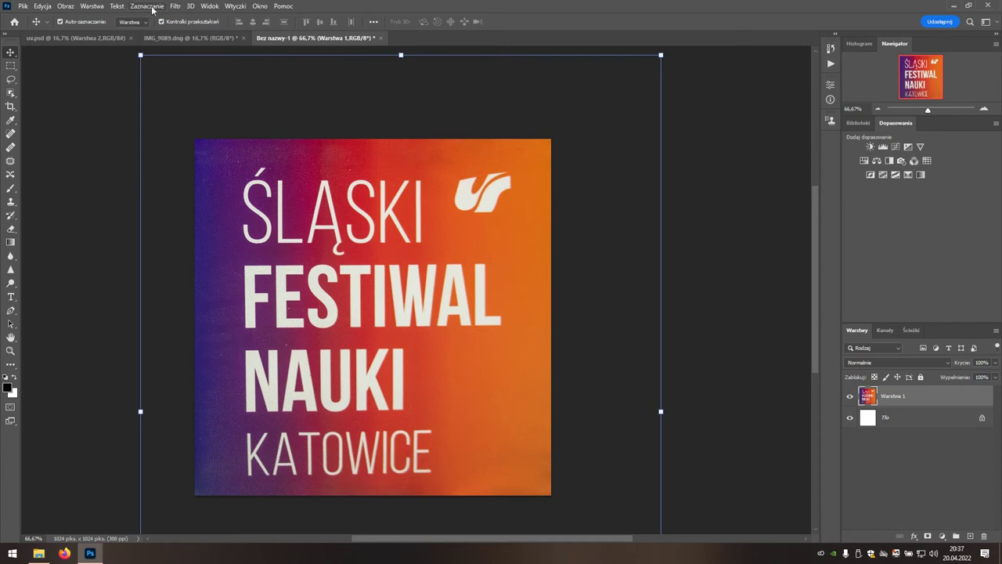
left_click(144, 6)
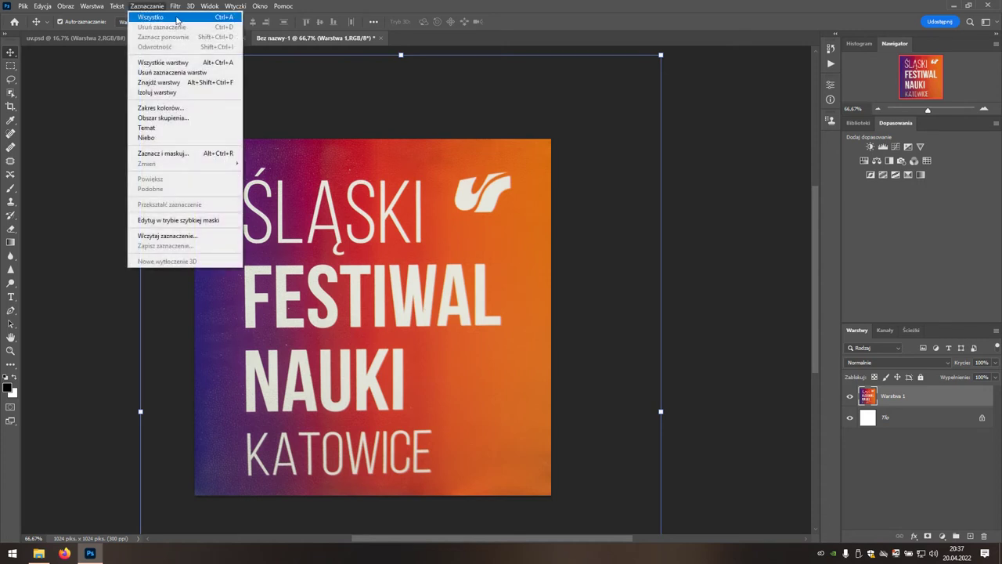
left_click(178, 18)
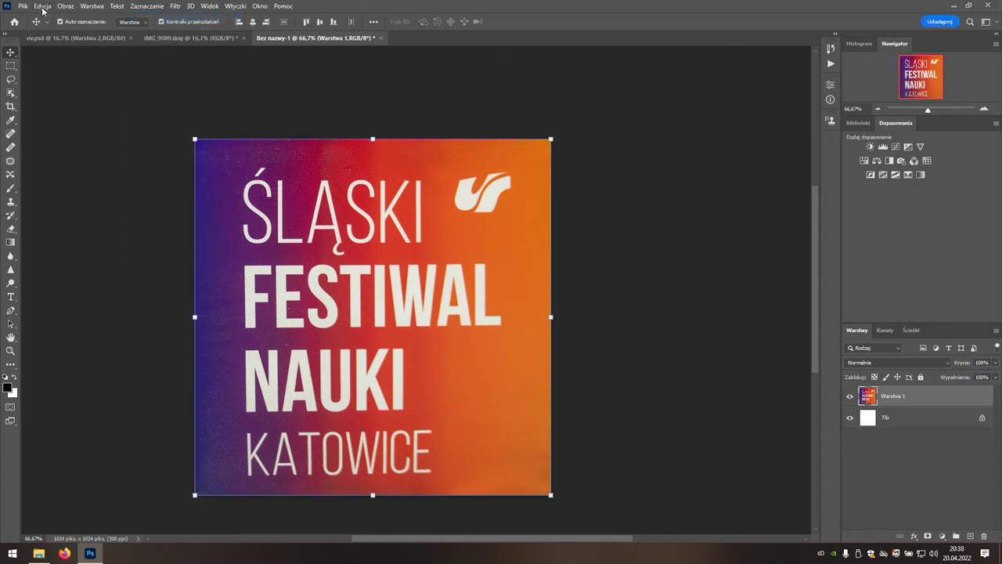
left_click(43, 8)
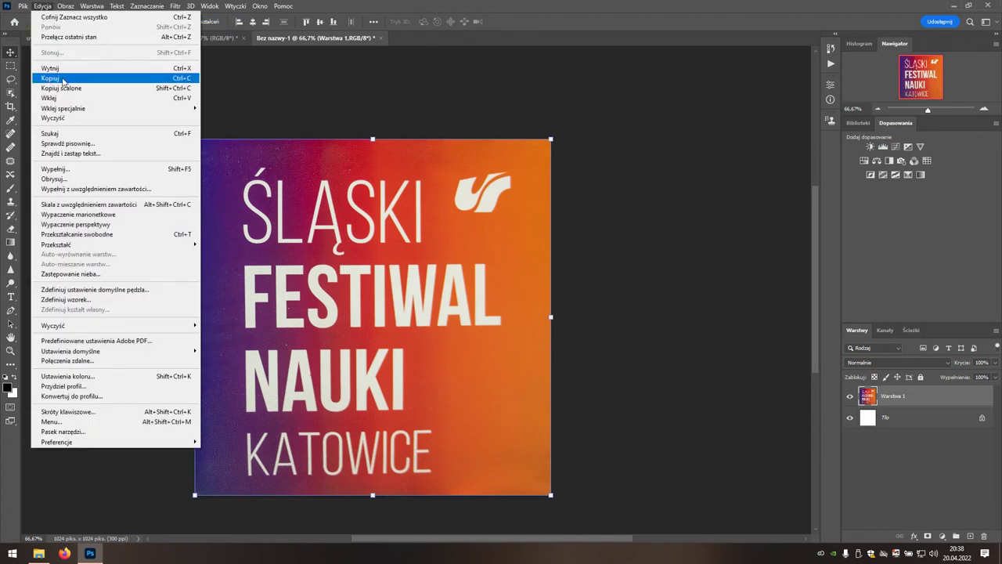
left_click(64, 79)
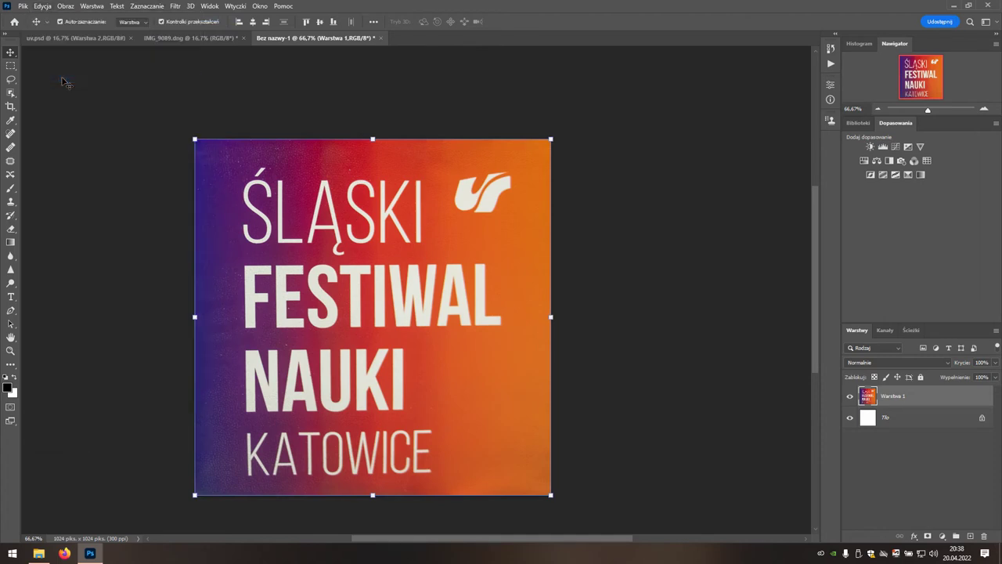
Paste the poster into uv.psd and place it at the bottom of the central column.
left_click(76, 39)
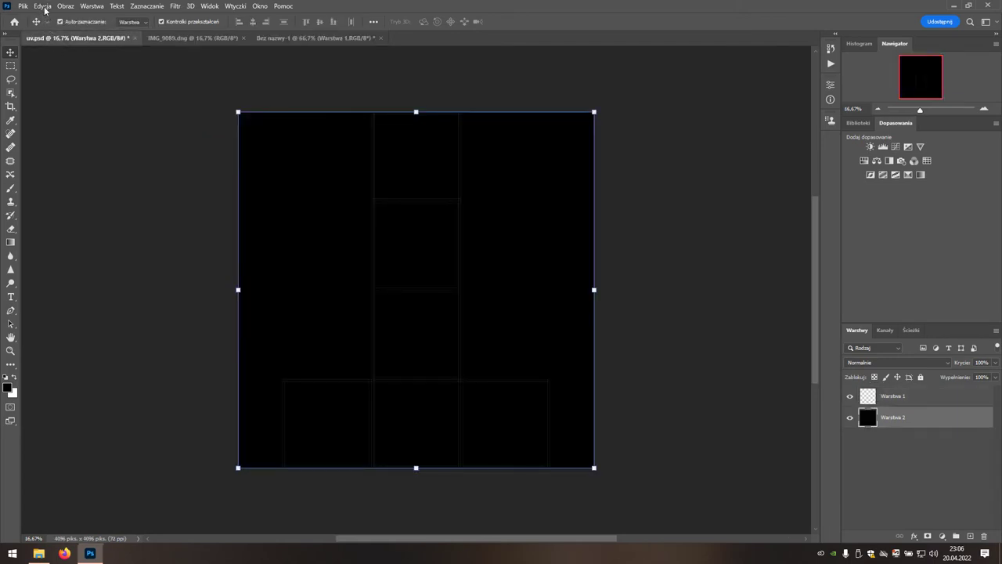
left_click(43, 6)
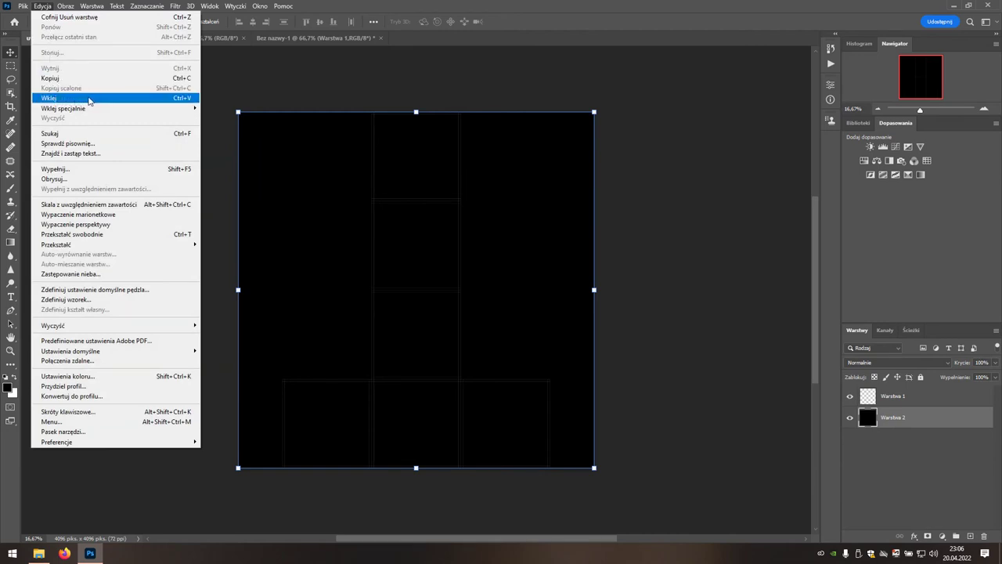
left_click(98, 99)
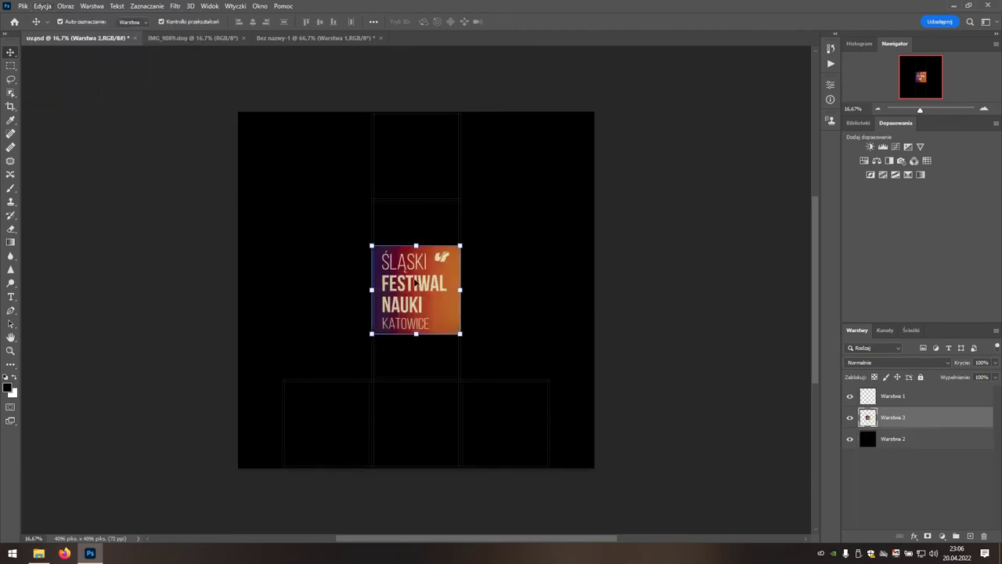
left_click_drag(429, 288, 430, 396)
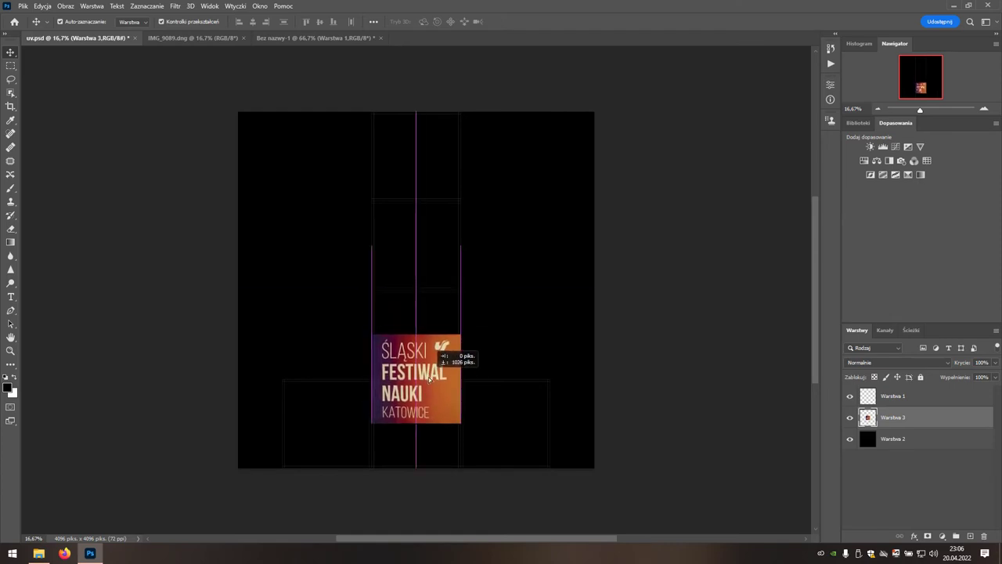
left_click_drag(430, 397, 430, 426)
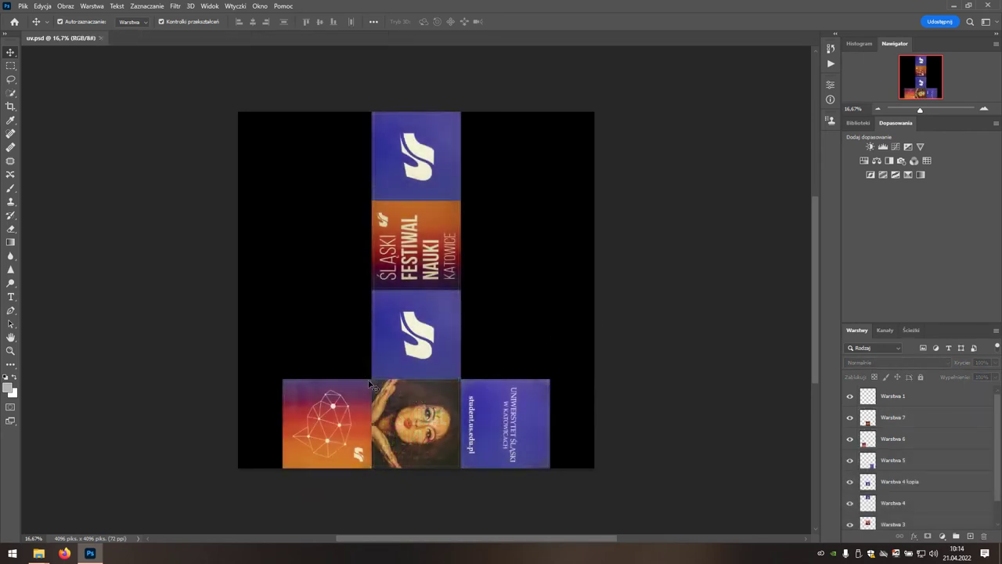
scroll(369, 383, "up", 1)
scroll(369, 383, "up", 3)
scroll(370, 383, "up", 1)
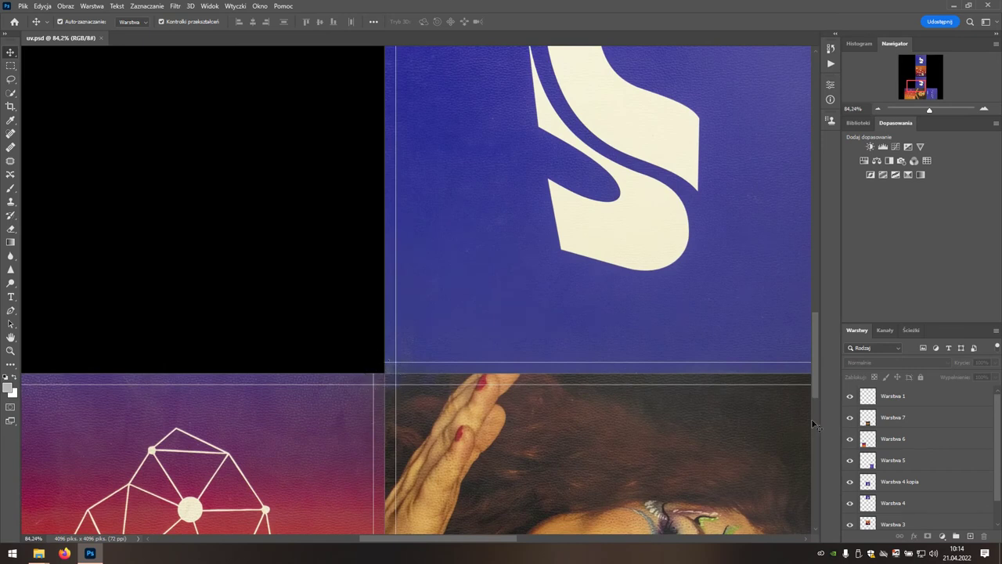
Select layers Warstwa 7 through Warstwa 3 and merge them with Scal warstwy.
left_click(898, 424)
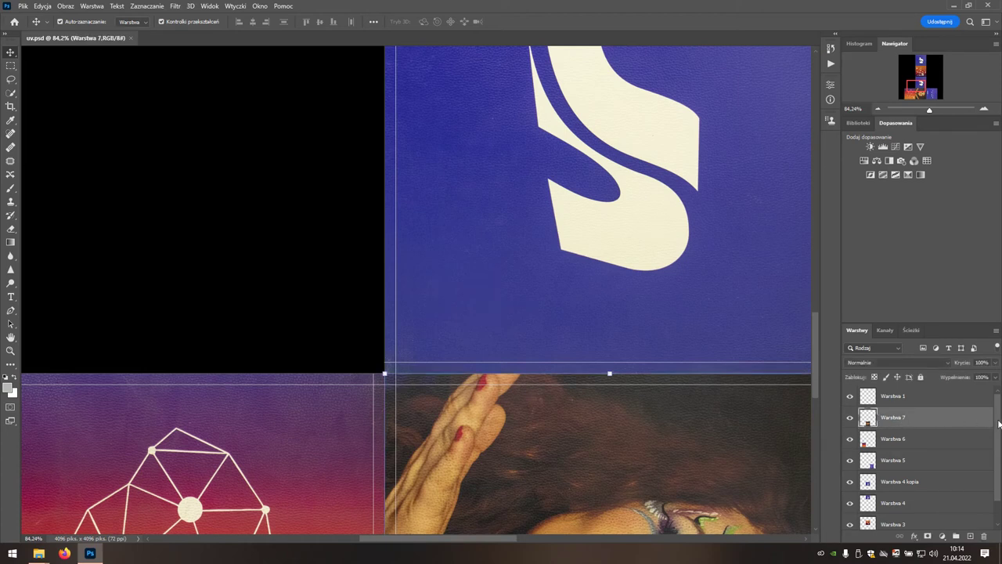
left_click_drag(999, 423, 1001, 458)
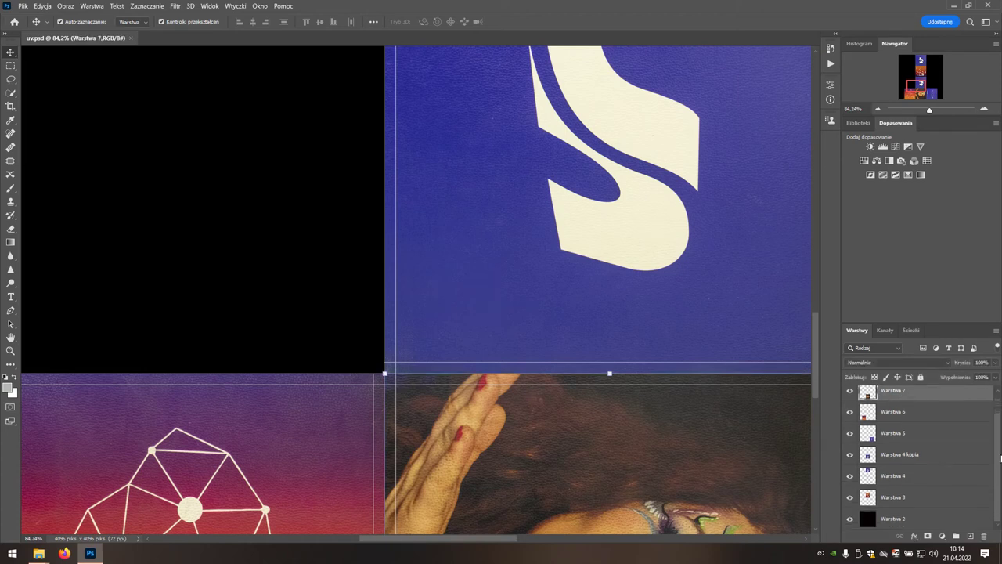
left_click(930, 498, "shift")
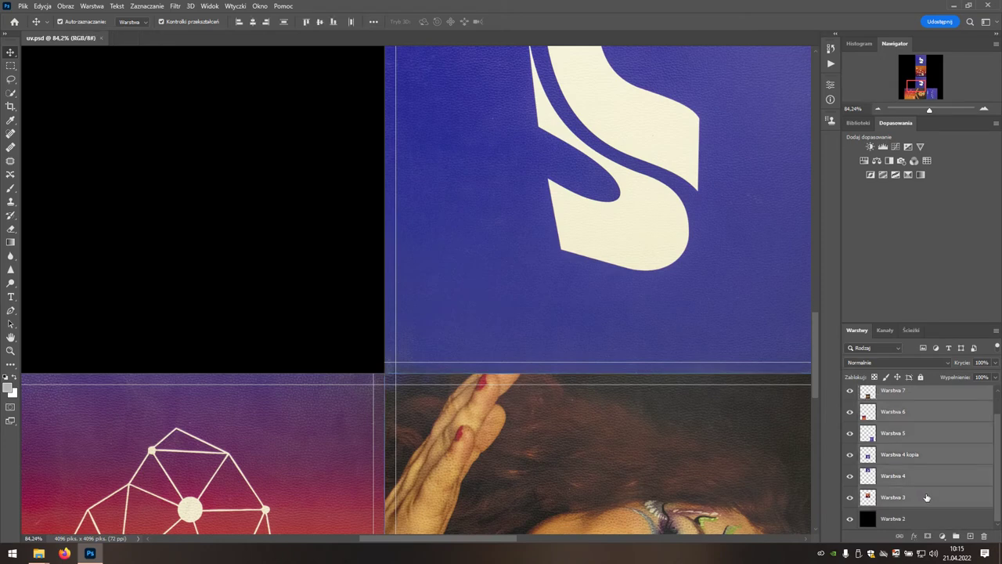
right_click(926, 498)
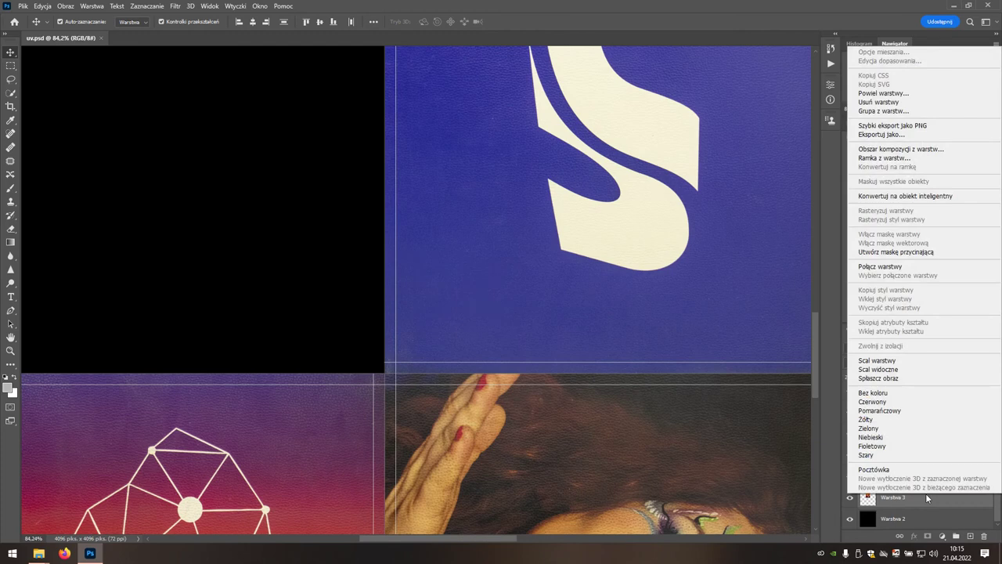
left_click(912, 361)
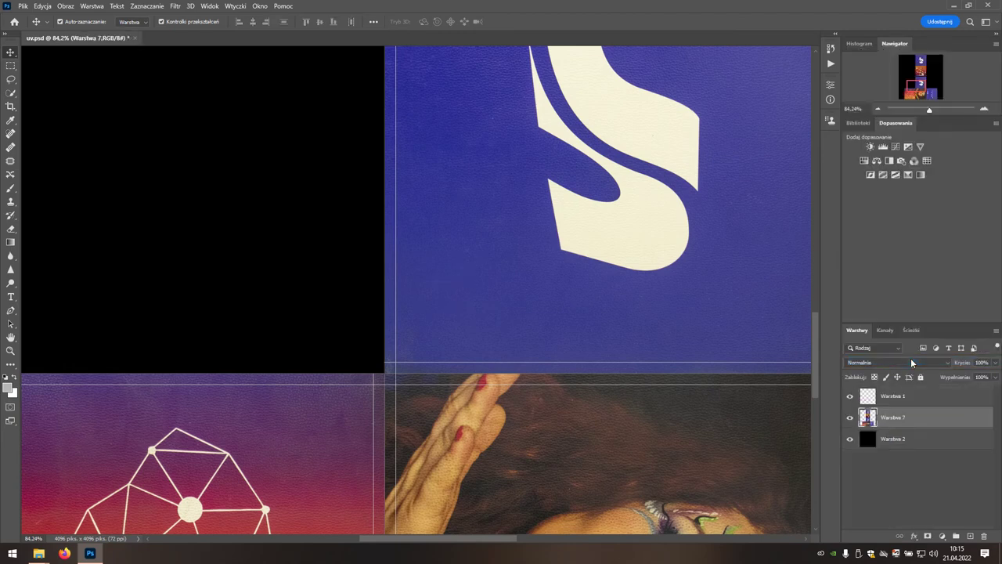
Duplicate the merged layer as Warstwa 7 kopia.
right_click(926, 420)
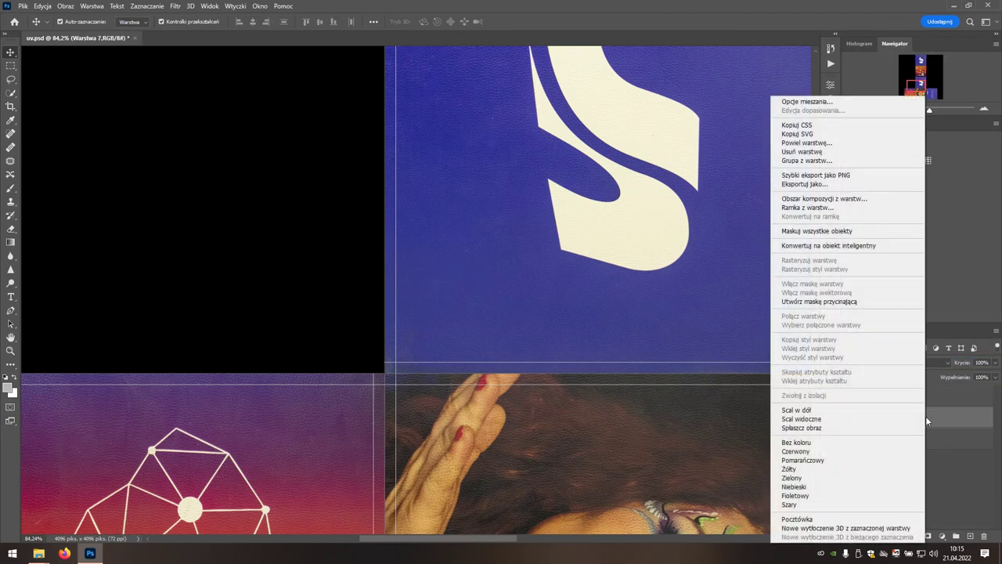
left_click(839, 144)
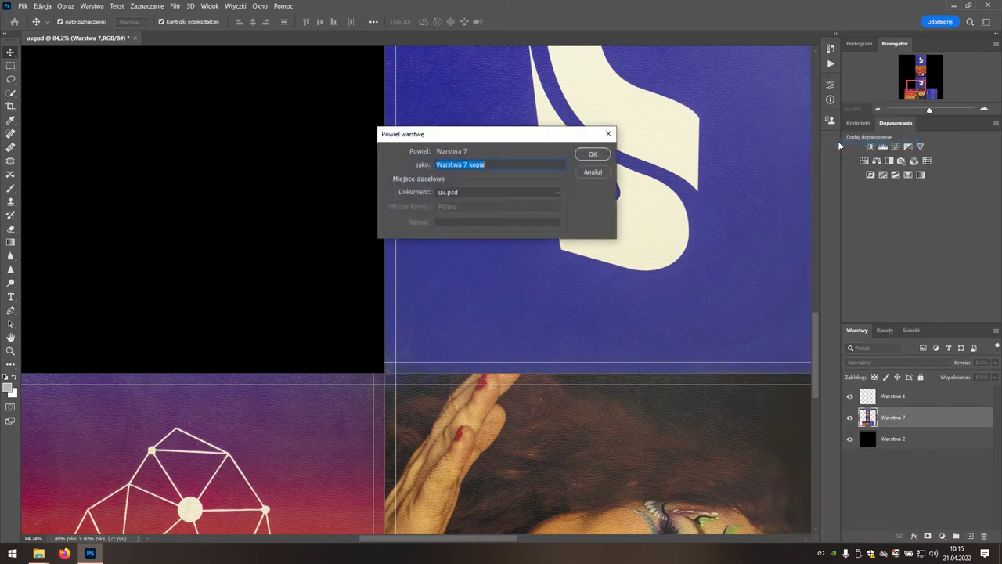
left_click(592, 155)
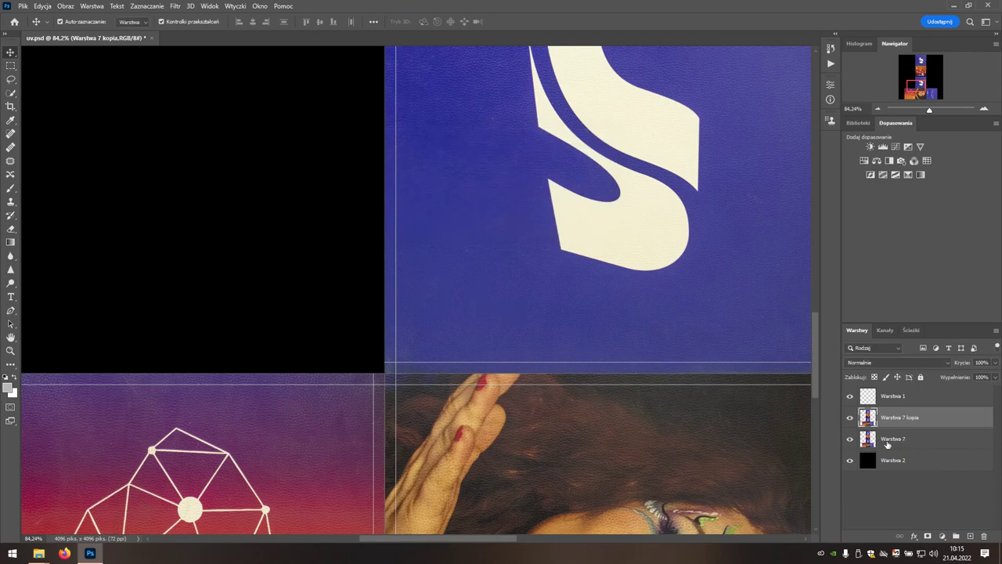
Apply a 20-pixel Gaussian Blur to the original Warstwa 7.
left_click(918, 445)
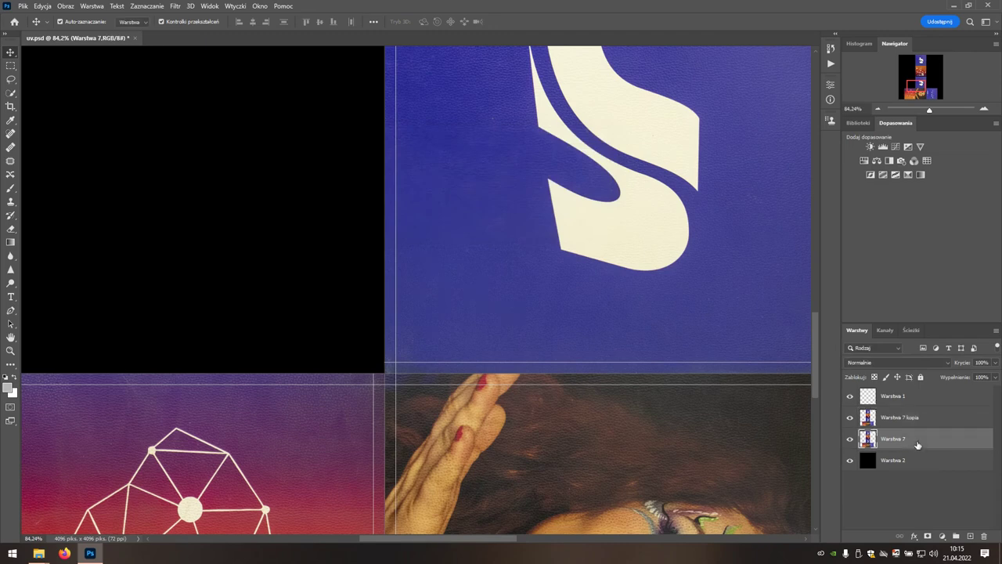
left_click(175, 8)
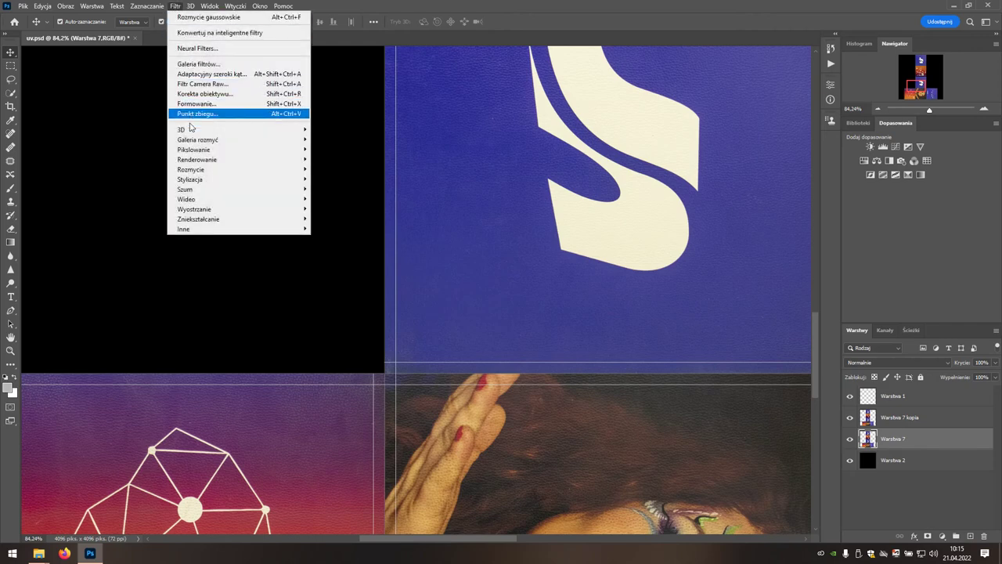
mouse_move(191, 169)
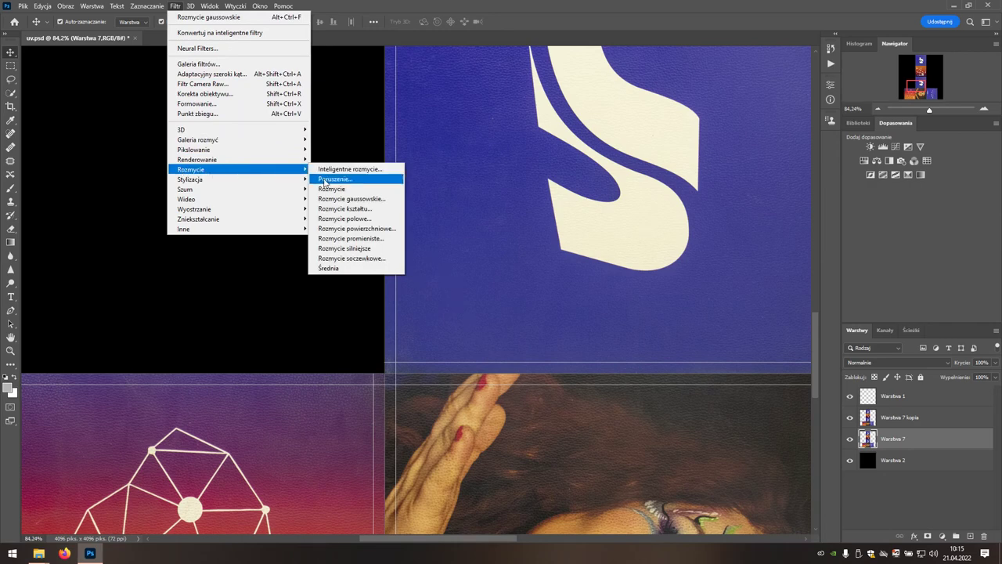
left_click(392, 202)
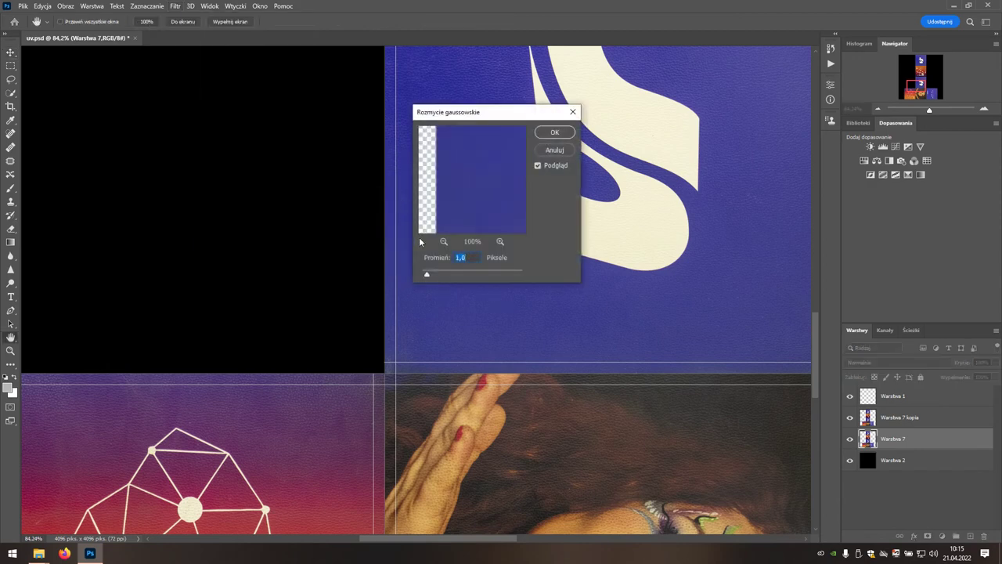
type("20")
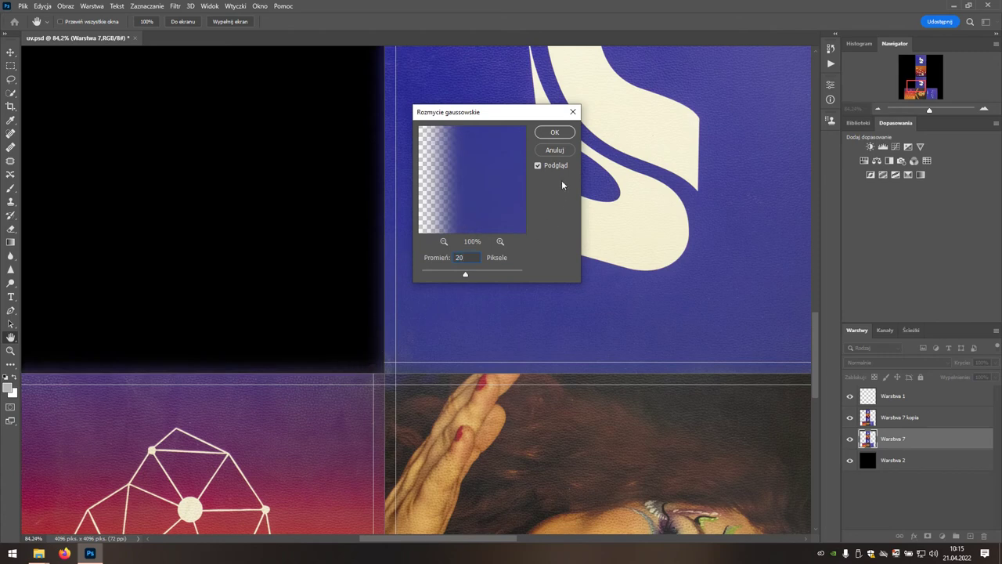
left_click(554, 132)
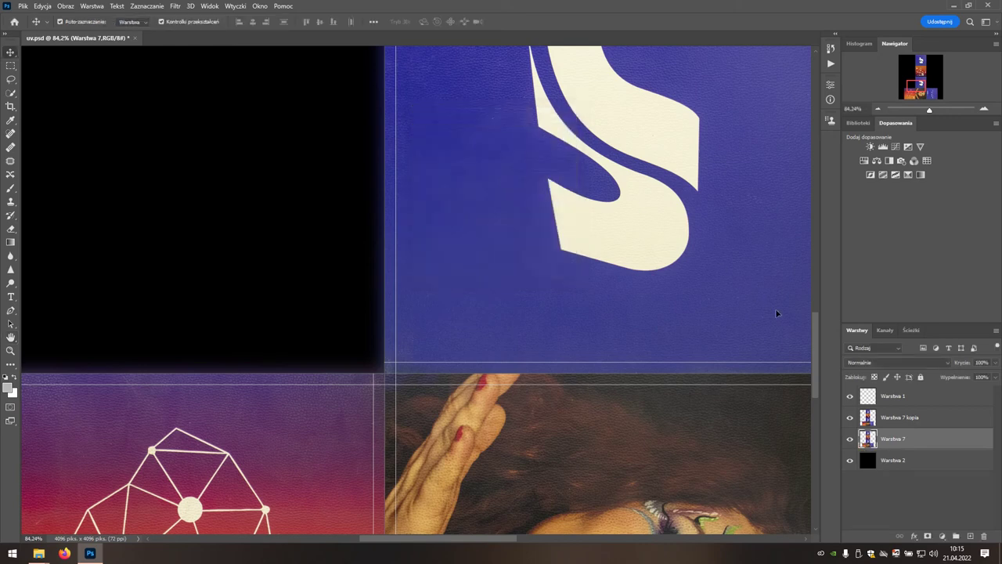
Duplicate Warstwa 7 as Warstwa 7 kopia 2.
right_click(918, 440)
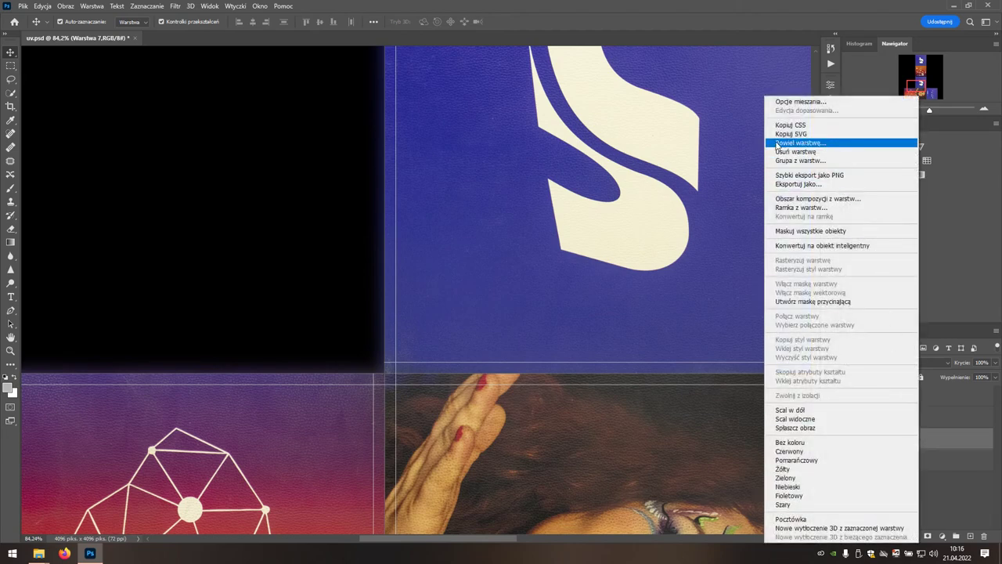
left_click(828, 143)
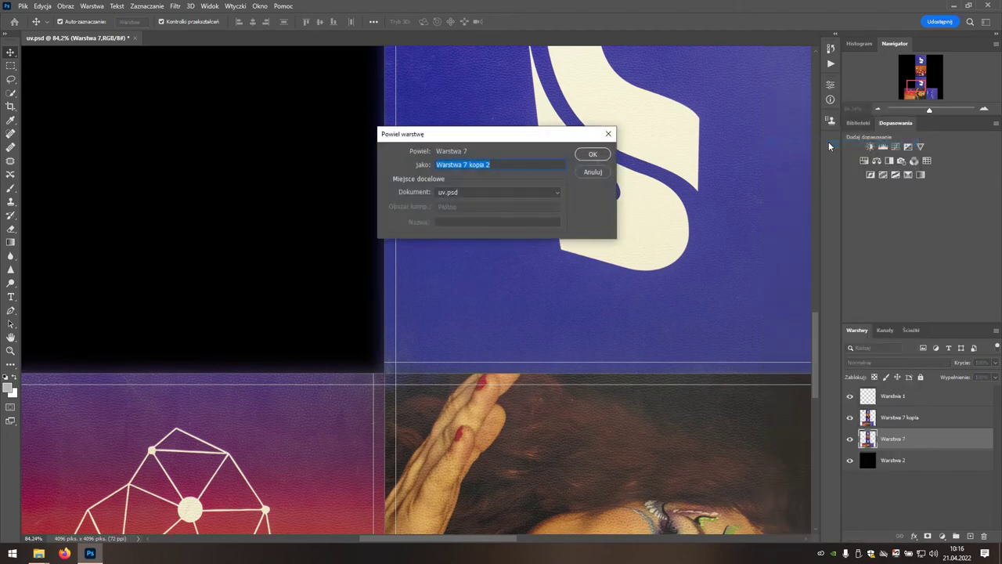
left_click(593, 155)
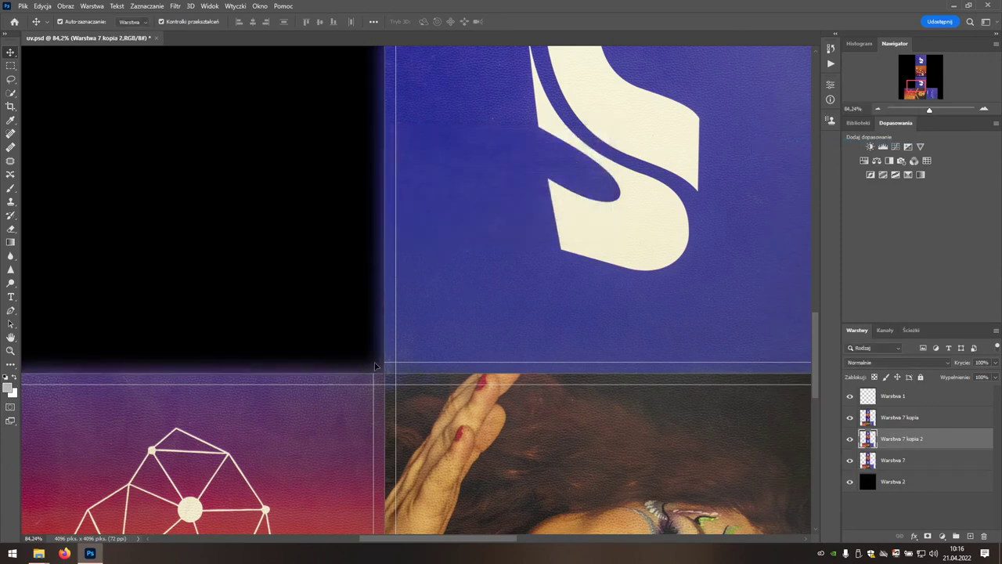
Duplicate kopia 2 as Warstwa 7 kopia 3 and hide the Warstwa 1 frame-lines layer.
right_click(939, 442)
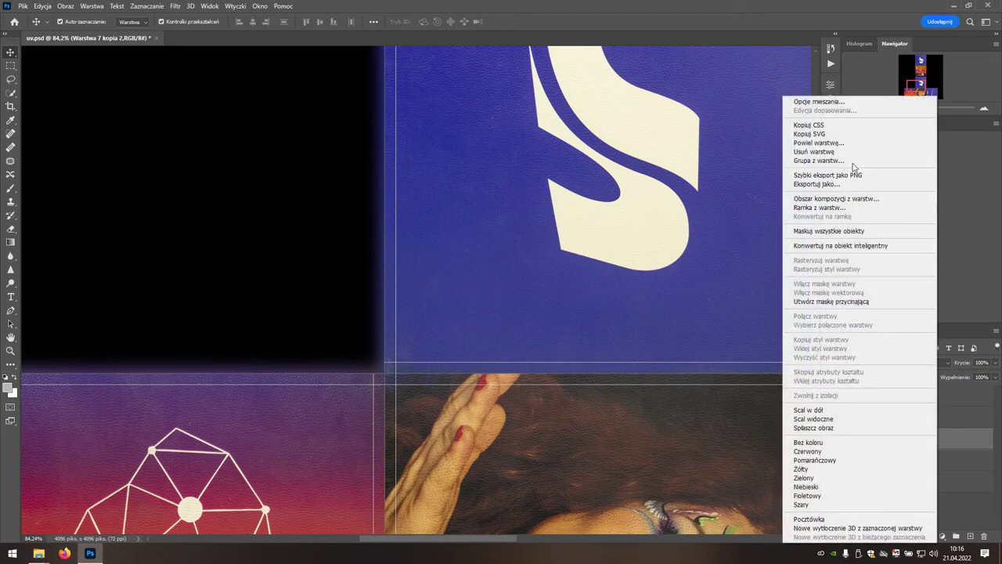
left_click(791, 143)
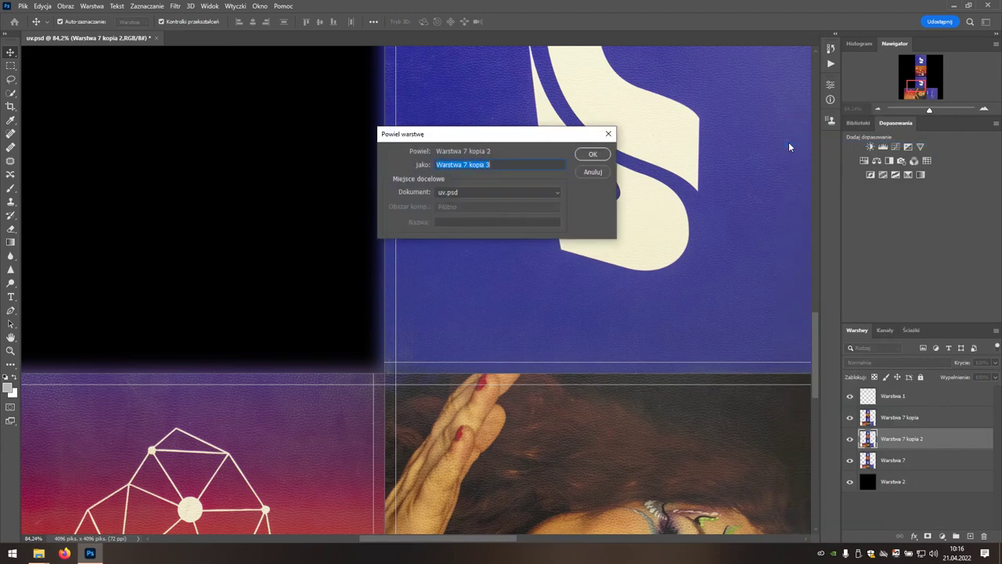
left_click(605, 155)
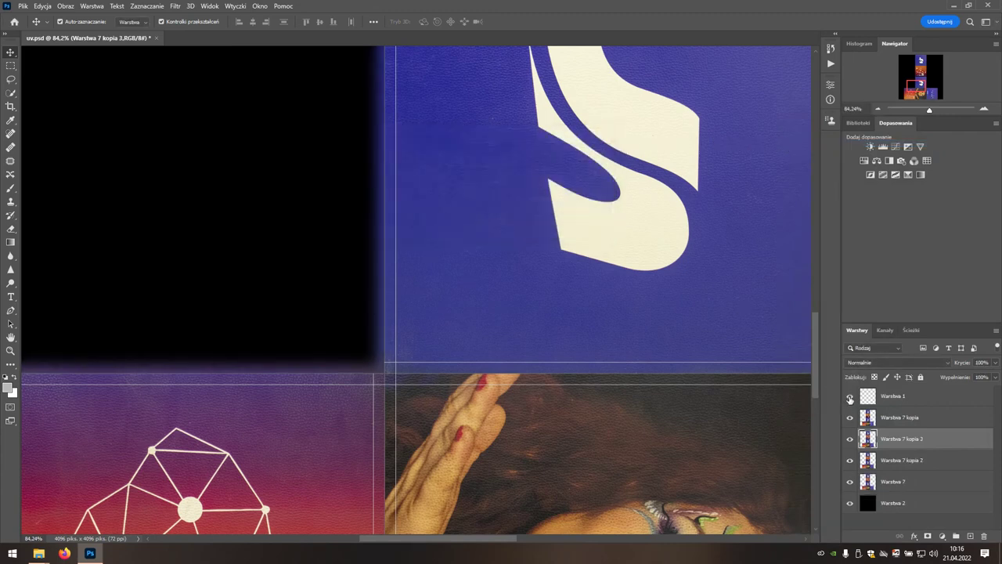
left_click(850, 398)
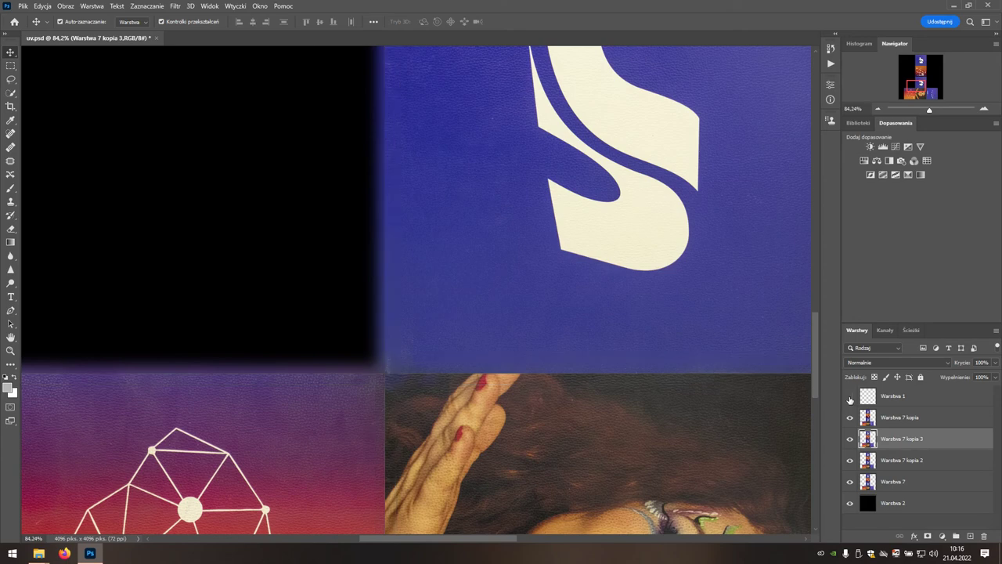
Flatten the image into the Tło background layer, discarding the hidden Warstwa 1.
right_click(939, 441)
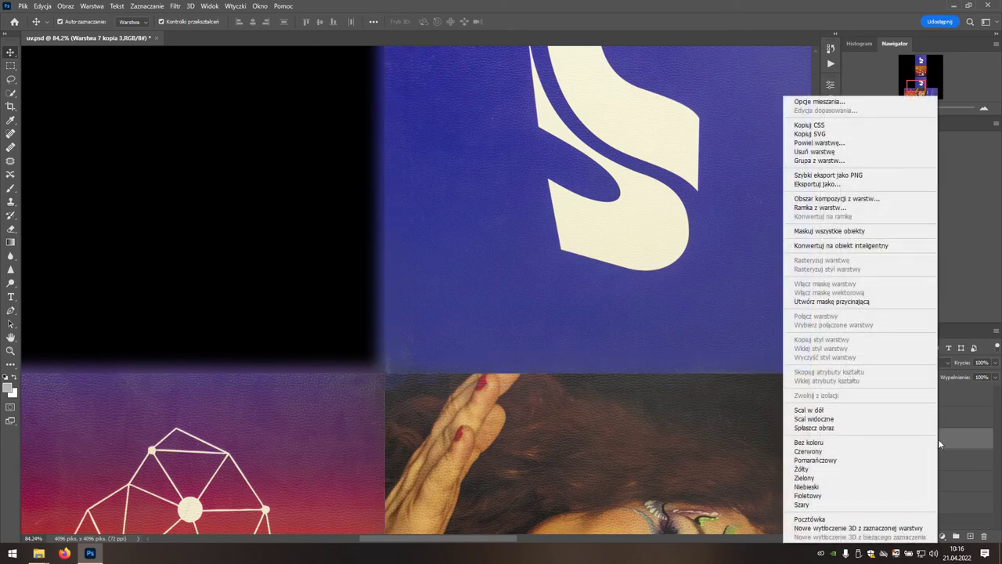
left_click(790, 429)
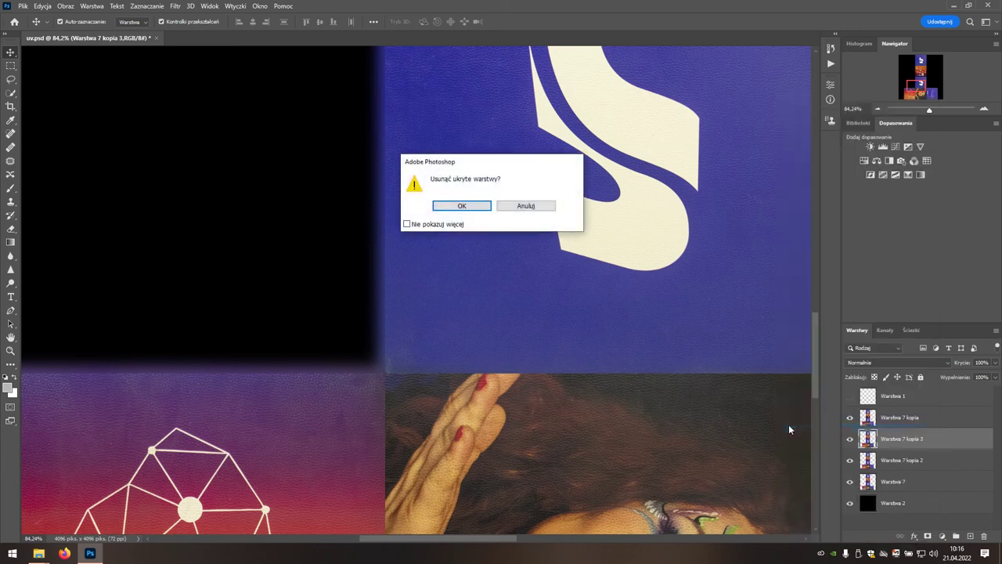
left_click(473, 208)
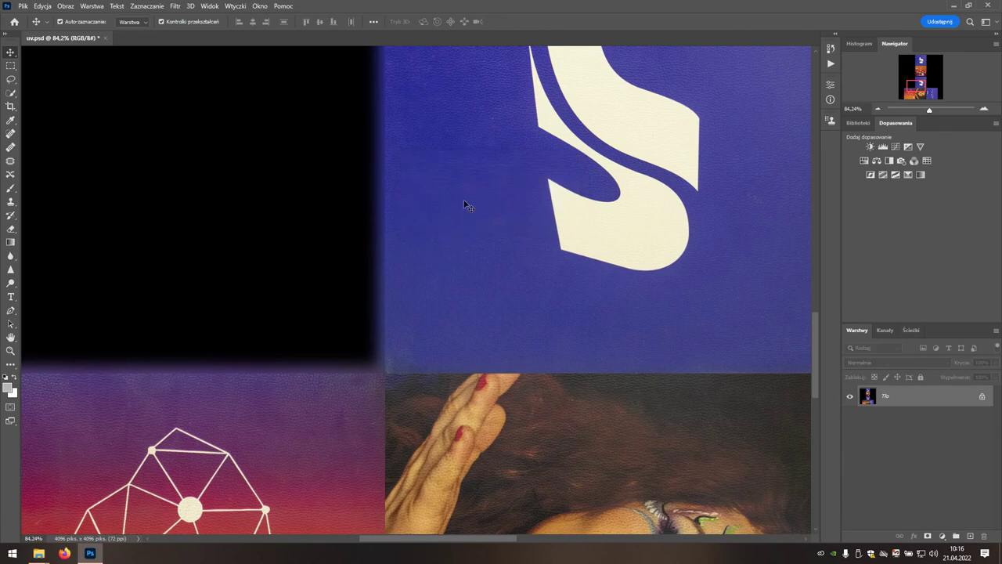
left_click(23, 10)
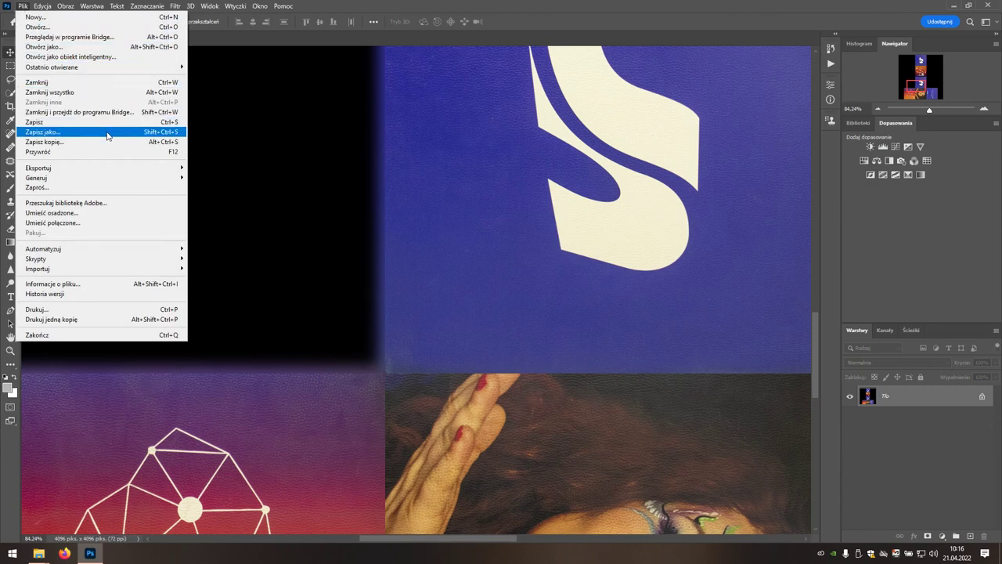
Save the texture as T_Cube_01_01.tga in Targa format at 24 bits per pixel.
left_click(107, 137)
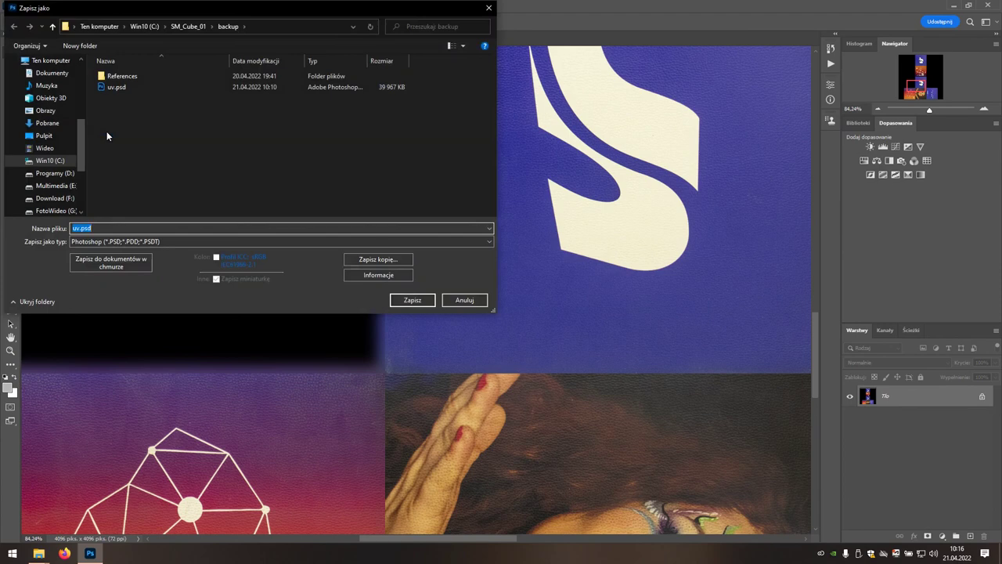
type("T_Cube")
type("_01_01")
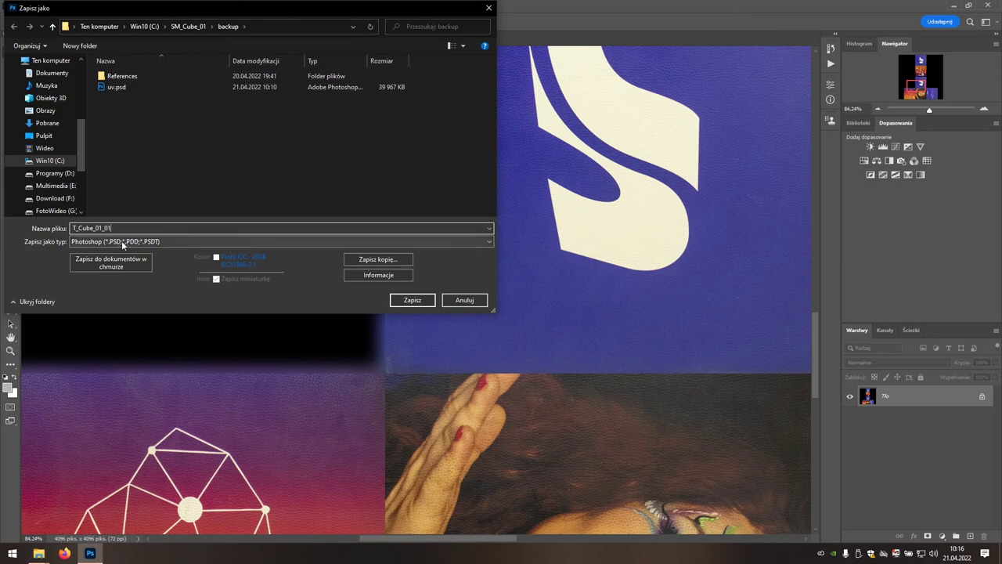
left_click(165, 243)
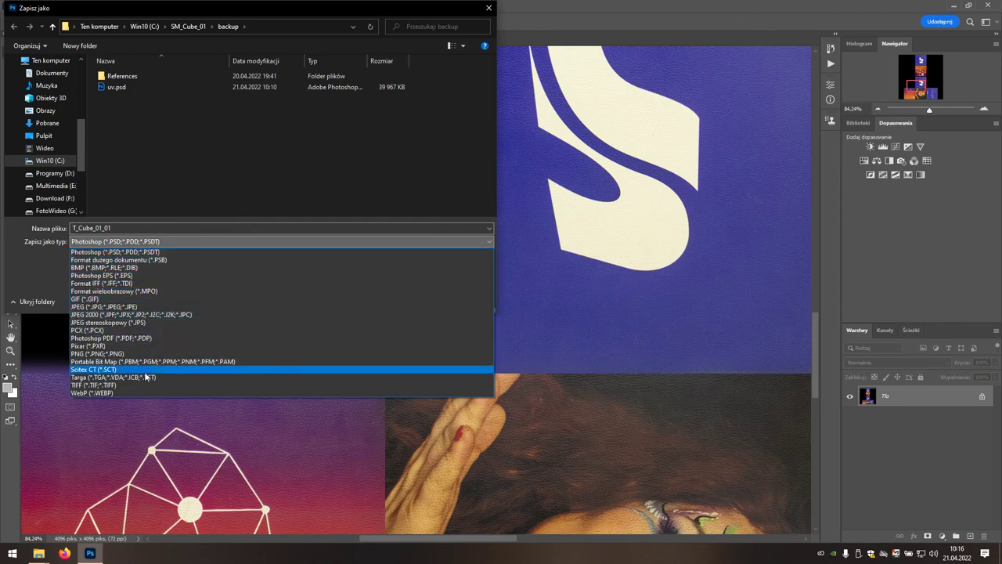
left_click(103, 378)
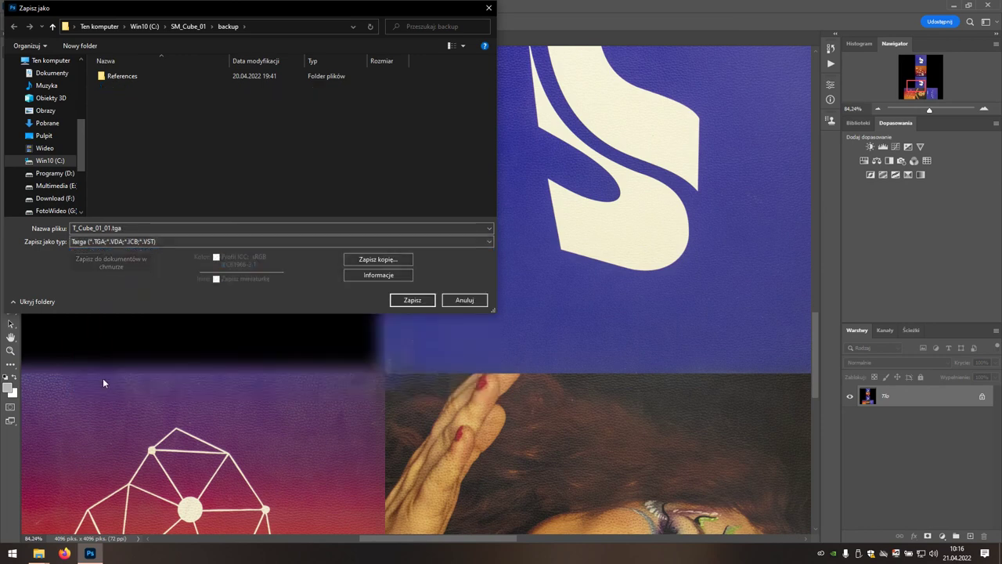
left_click(404, 304)
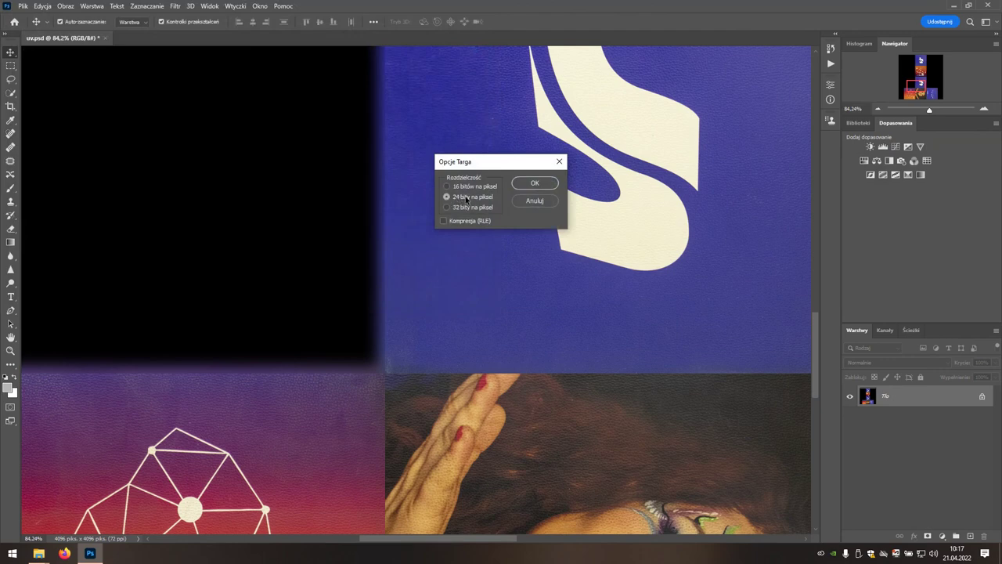
left_click(524, 185)
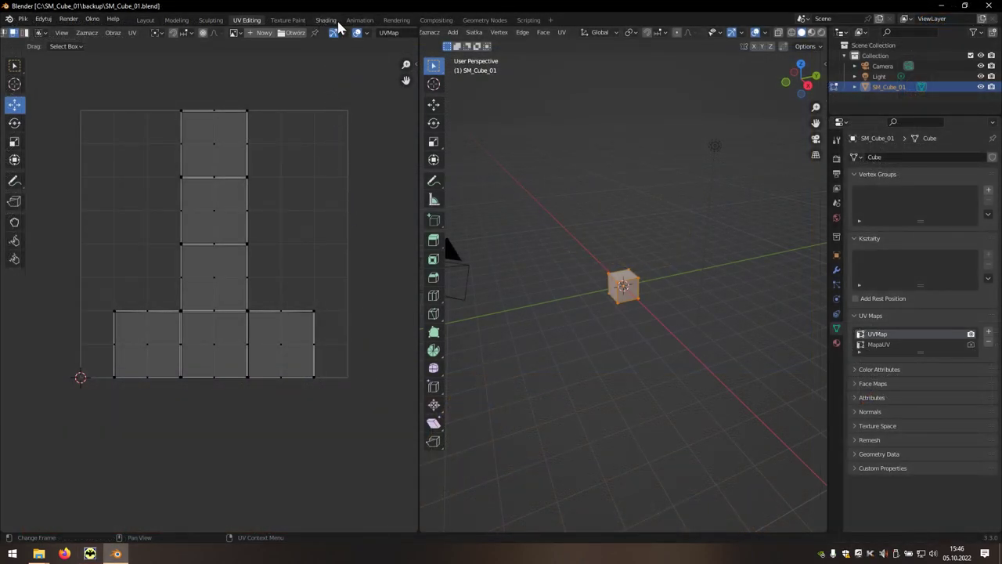
In the Shading workspace, point the file browser at the cube's Textures folder.
left_click(335, 20)
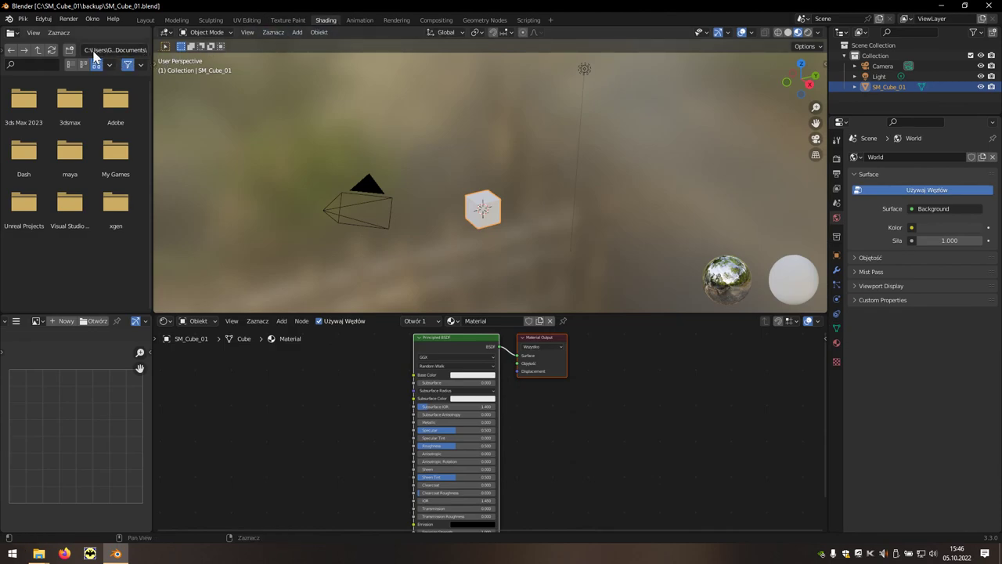
left_click(117, 51)
type("C:\\SM_Cube_01\\Textures")
key("Return")
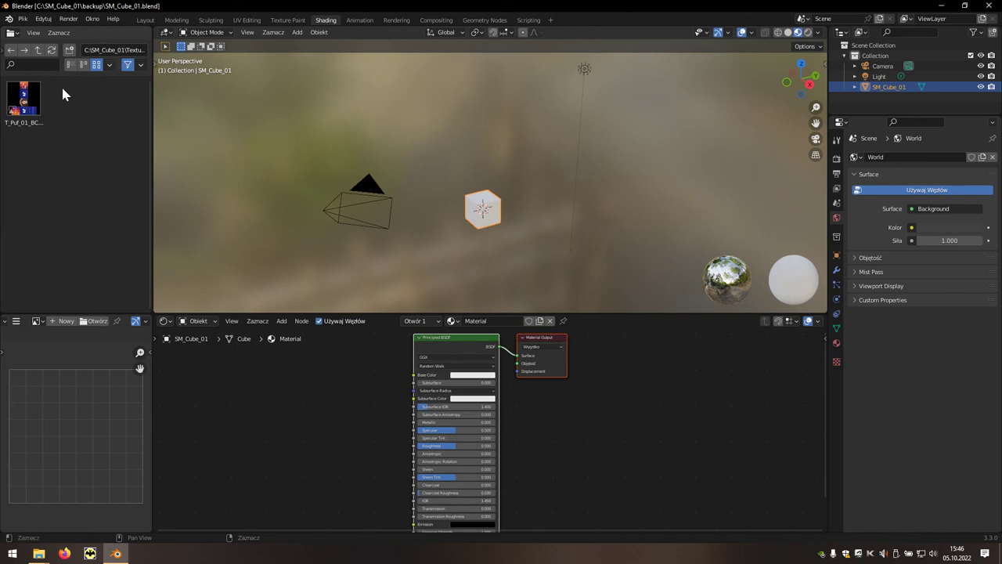
Add T_Pul_01_BC.tga as an image node and link its Color to Base Color.
left_click_drag(23, 100, 273, 404)
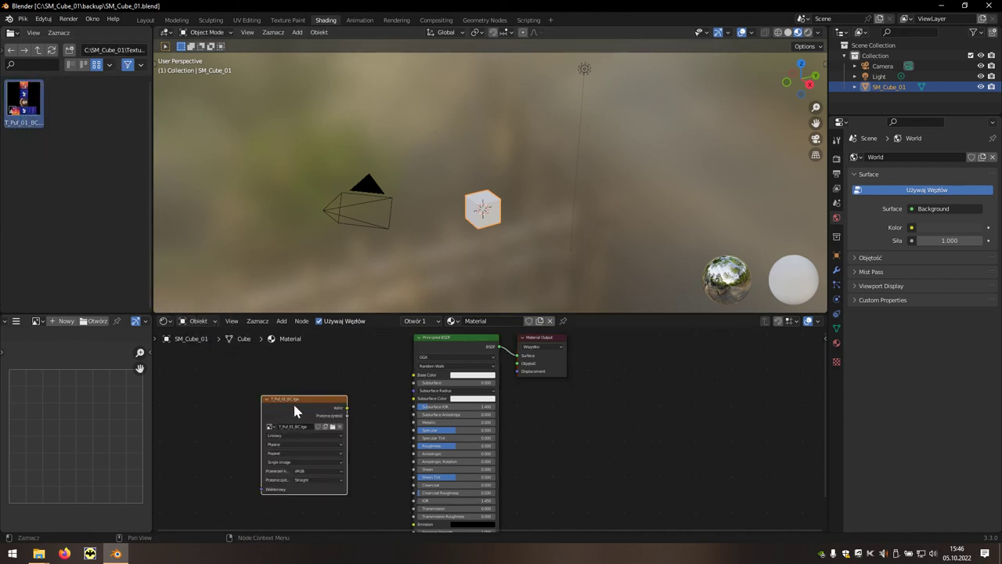
left_click_drag(347, 409, 414, 376)
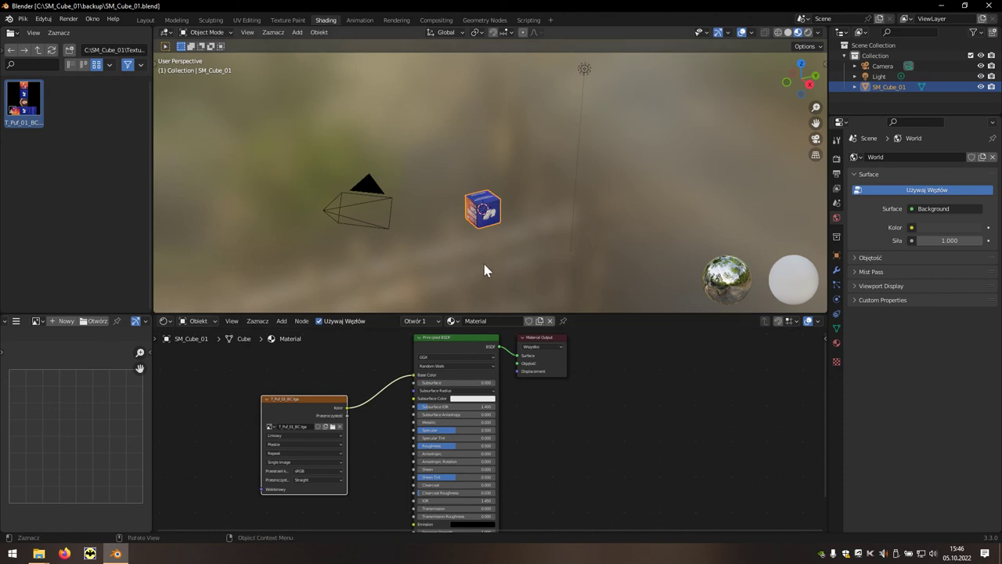
mouse_move(474, 232)
left_mouse_down()
mouse_move(610, 215)
mouse_move(511, 218)
left_mouse_up()
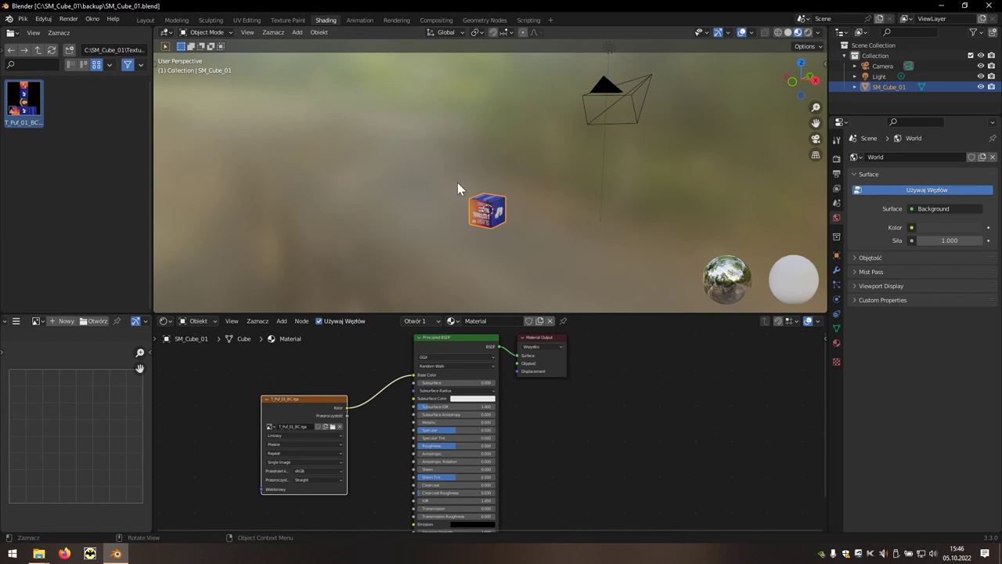
Show SM_Cube_01 in the Modeling workspace with Material Preview shading, zoomed in on its photo faces.
left_click(185, 22)
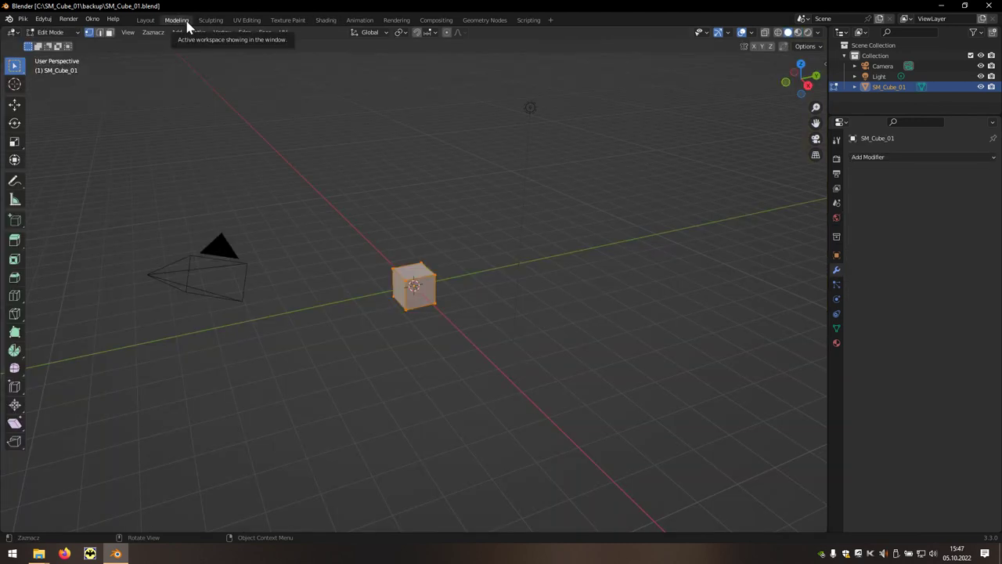
left_click(798, 32)
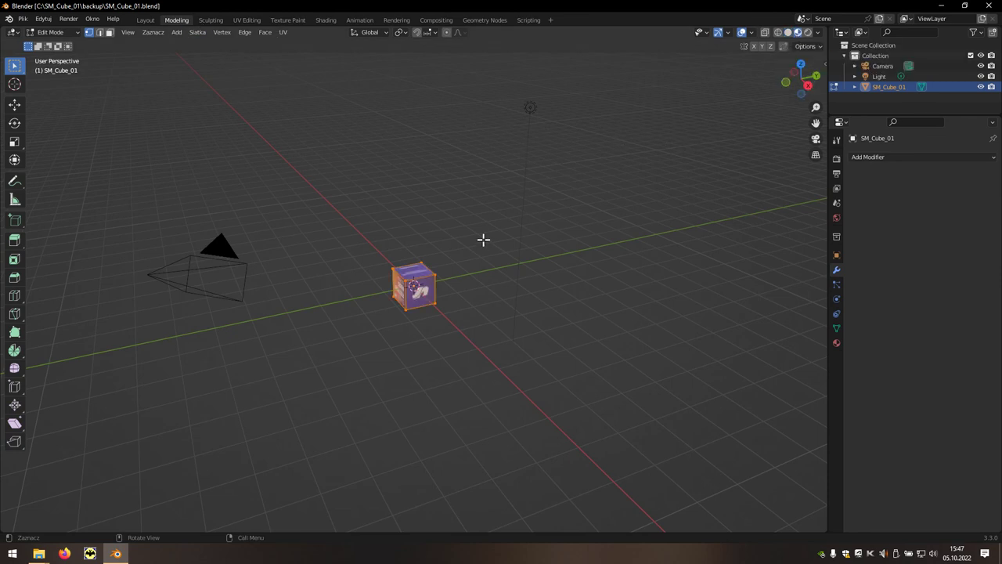
scroll(415, 306, "up", 4)
scroll(421, 317, "up", 2)
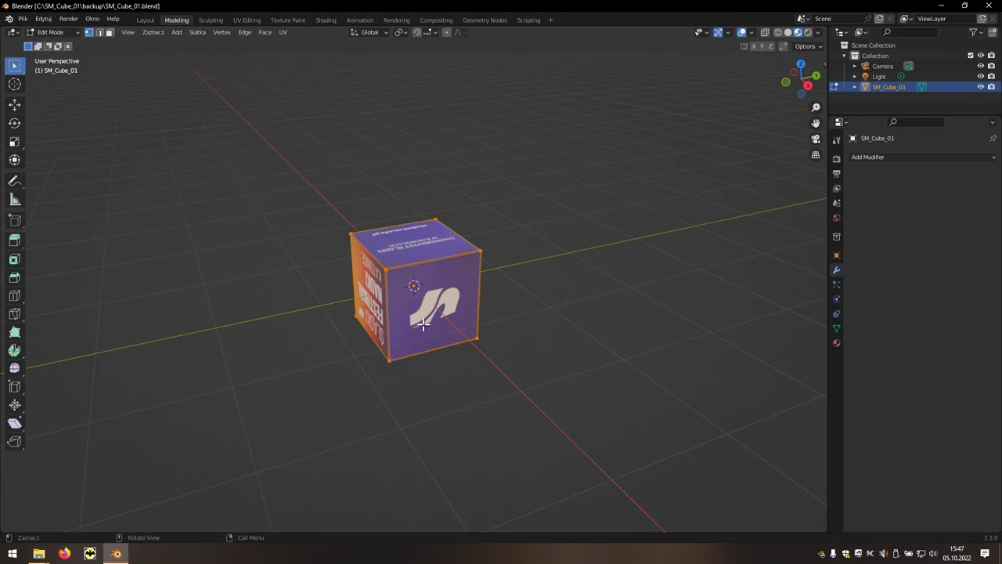